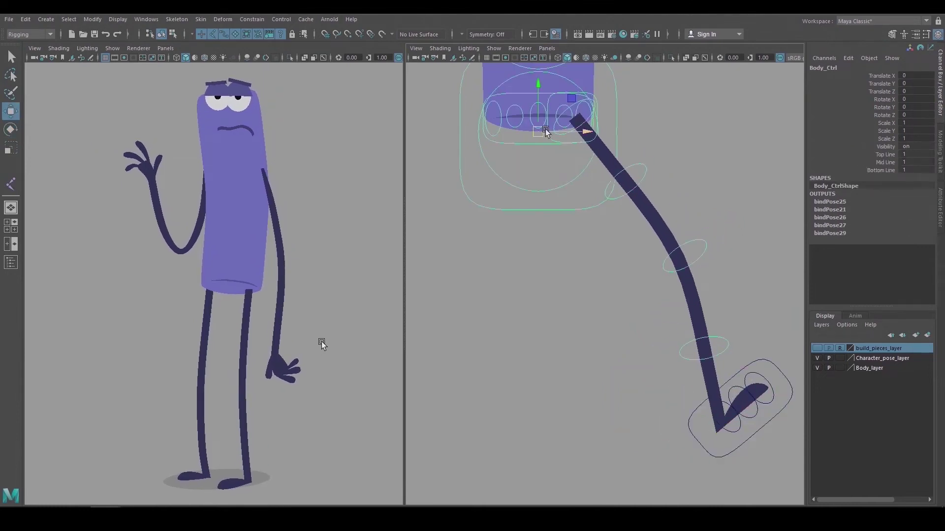
Step: Move the body control down beside the leg and offset the controls along the leg to test its bending
drag(542, 129, 479, 145)
click(650, 261)
click(634, 267)
drag(650, 254, 632, 265)
click(688, 343)
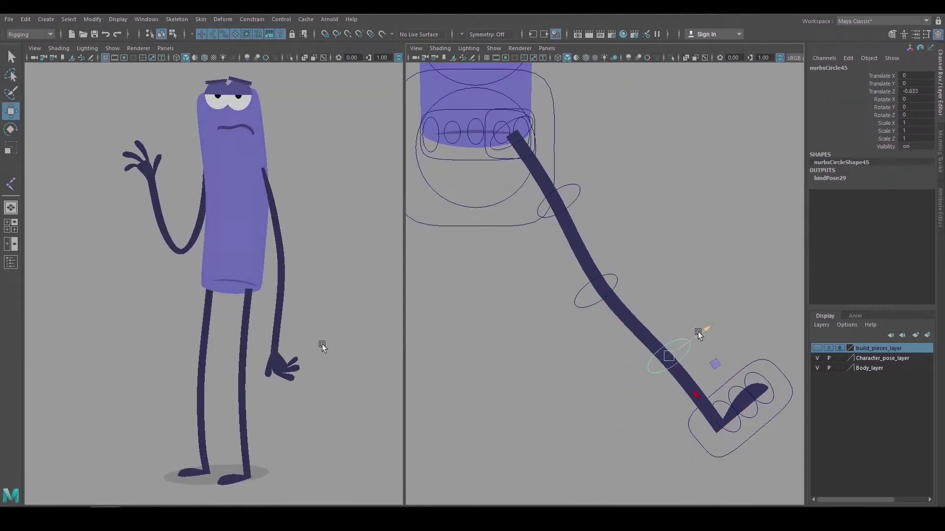
drag(697, 332, 685, 341)
drag(599, 213, 571, 189)
drag(592, 183, 581, 192)
click(682, 296)
Step: Rotate and adjust the small control circles on the foot to test how it flexes
alt+middle_drag(704, 334, 693, 334)
click(733, 389)
key(e)
mouse_move(733, 389)
mouse_down()
mouse_move(745, 401)
mouse_move(734, 377)
mouse_move(713, 380)
mouse_move(731, 403)
mouse_up()
key(w)
click(742, 401)
key(e)
key(w)
click(669, 423)
Step: Try repositioning the posed character's leg pieces by moving them sideways
alt+middle_drag(611, 439, 626, 454)
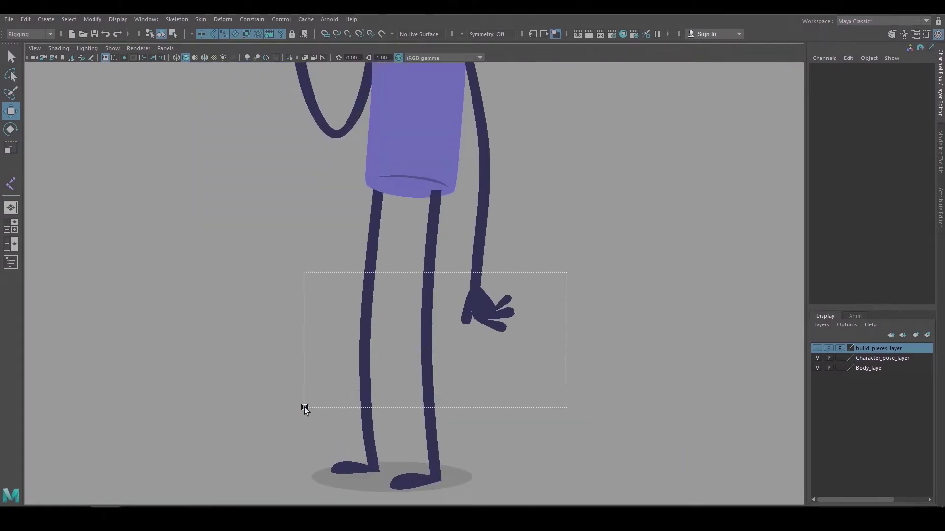
drag(304, 407, 316, 457)
alt+middle_drag(326, 415, 334, 395)
click(517, 330)
click(369, 399)
drag(380, 304, 312, 298)
click(359, 446)
drag(358, 445, 291, 440)
click(234, 362)
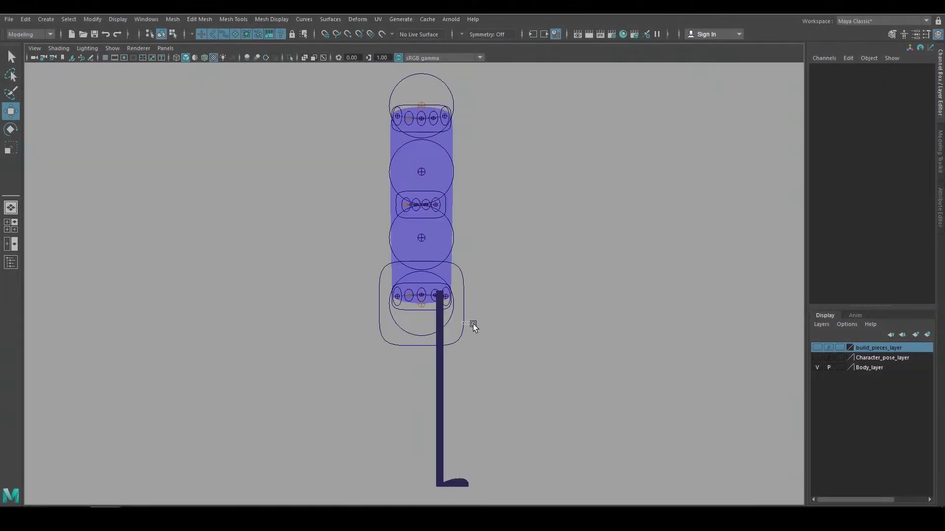
Step: Move the body rig well to the left of the straight leg so the leg stands alone
click(463, 320)
drag(467, 303, 146, 309)
click(263, 323)
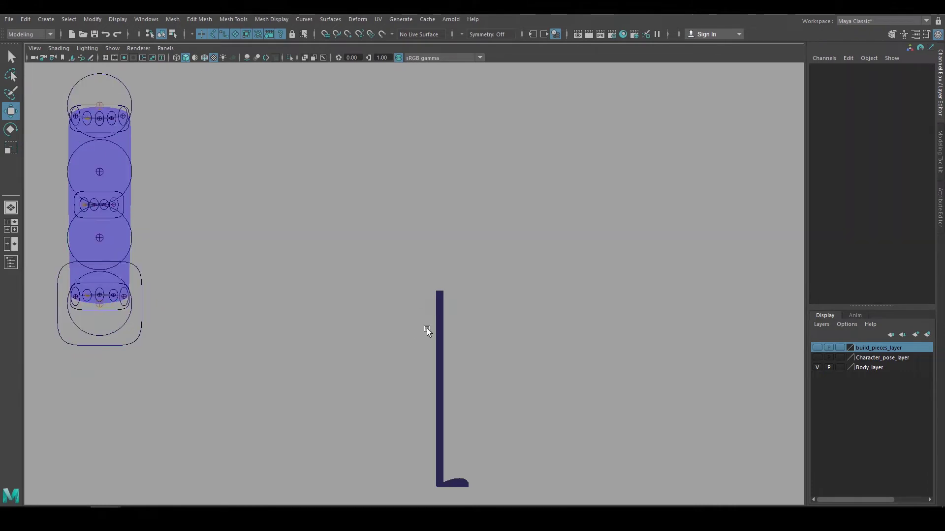
Step: Examine the edge divisions of the straight leg mesh
alt+middle_drag(447, 336, 439, 246)
alt+right_drag(439, 246, 618, 347)
alt+middle_drag(619, 346, 604, 335)
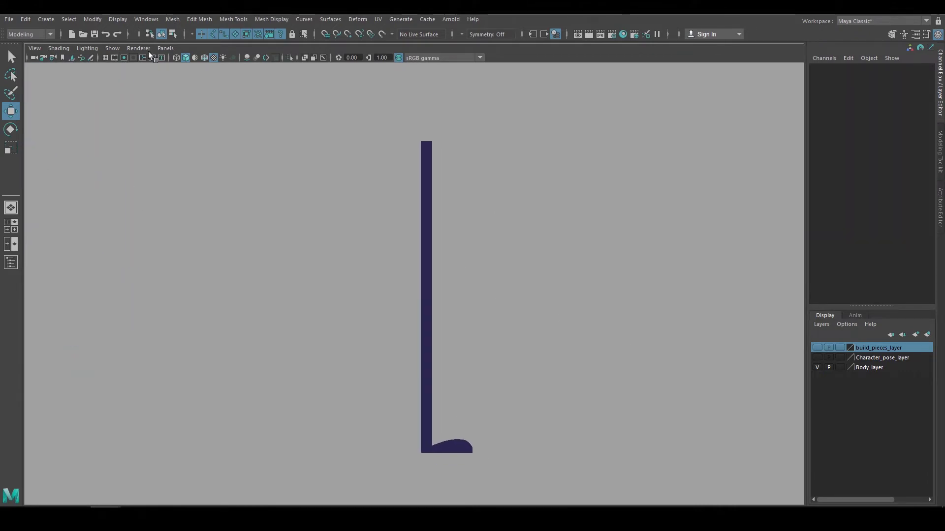
click(426, 235)
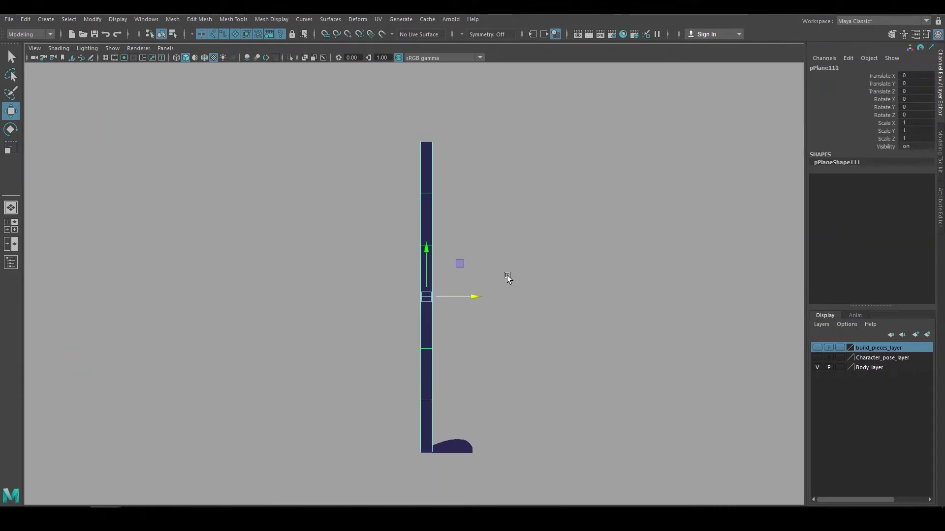
key(f)
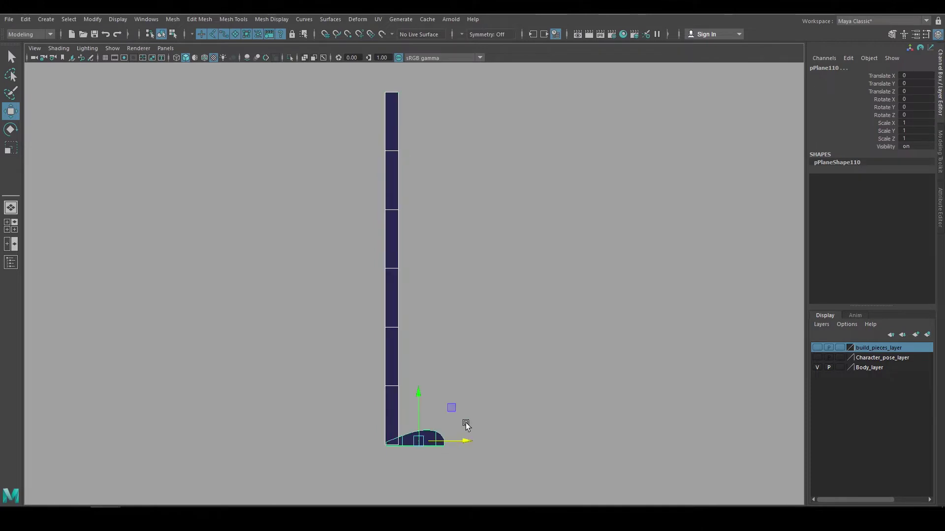
Step: Insert a lengthwise edge loop through the middle of the foot mesh, from heel to toe
alt+middle_drag(470, 407, 447, 252)
alt+right_drag(447, 252, 943, 455)
click(497, 367)
drag(433, 372, 315, 231)
alt+middle_drag(384, 287, 518, 340)
key(4)
click(237, 19)
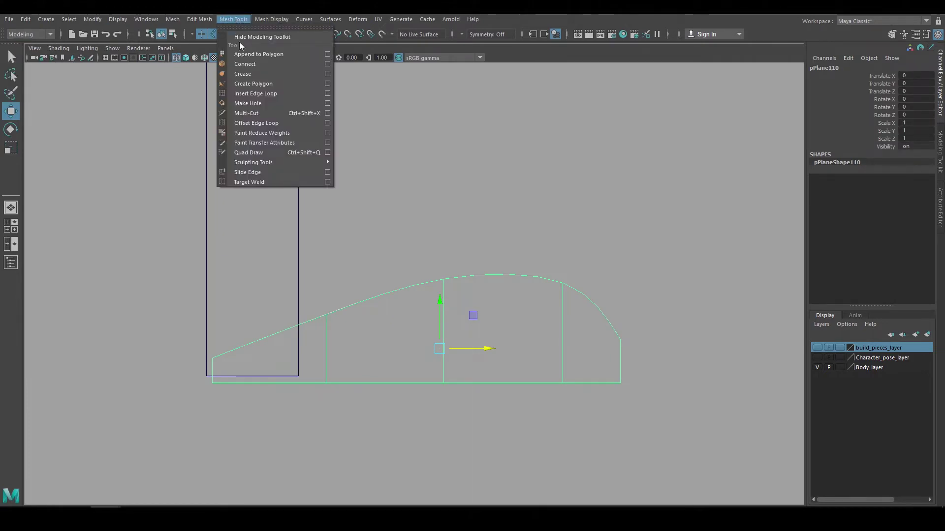
click(250, 93)
click(579, 339)
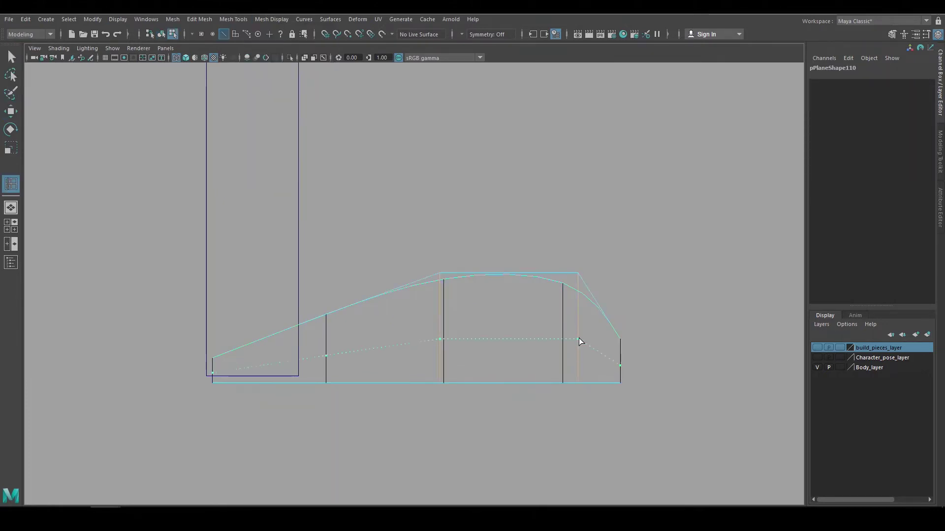
Step: Move the middle vertex at the foot's toe end slightly outward to round the tip
key(w)
right_drag(573, 250, 529, 253)
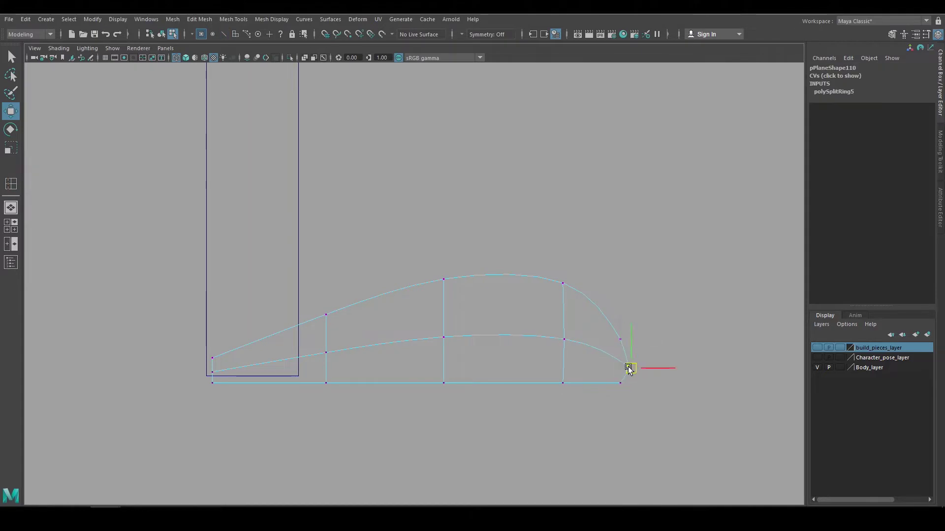
click(629, 370)
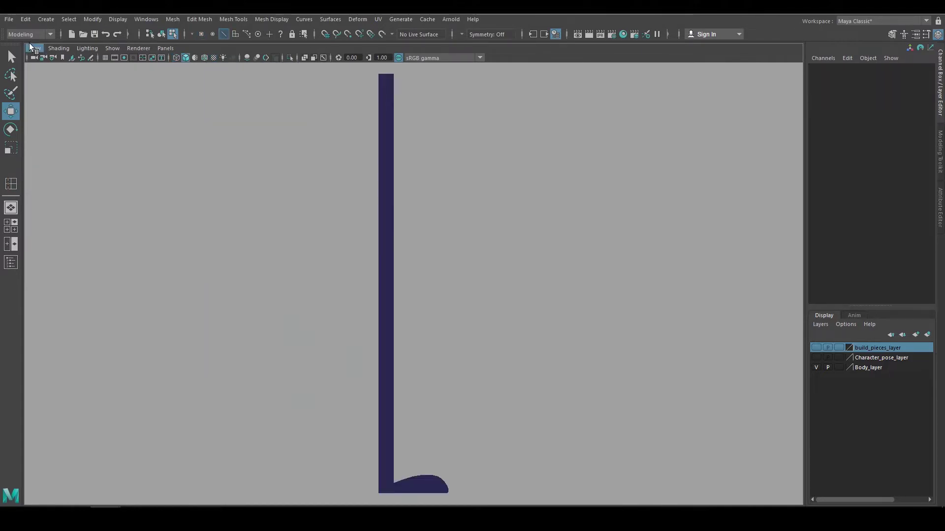
Step: Switch to the Rigging tools and create a three-joint chain down the leg's centre, at the hip, knee and ankle
click(29, 35)
click(33, 55)
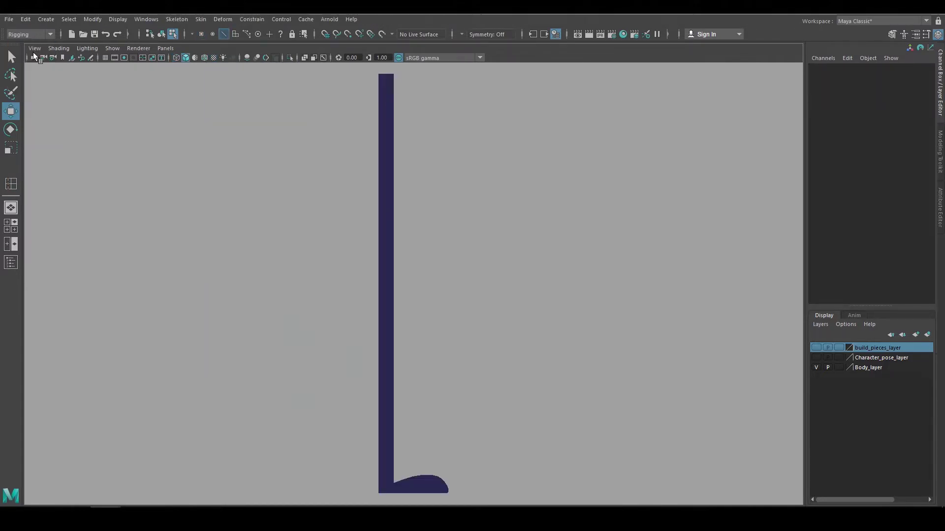
click(178, 20)
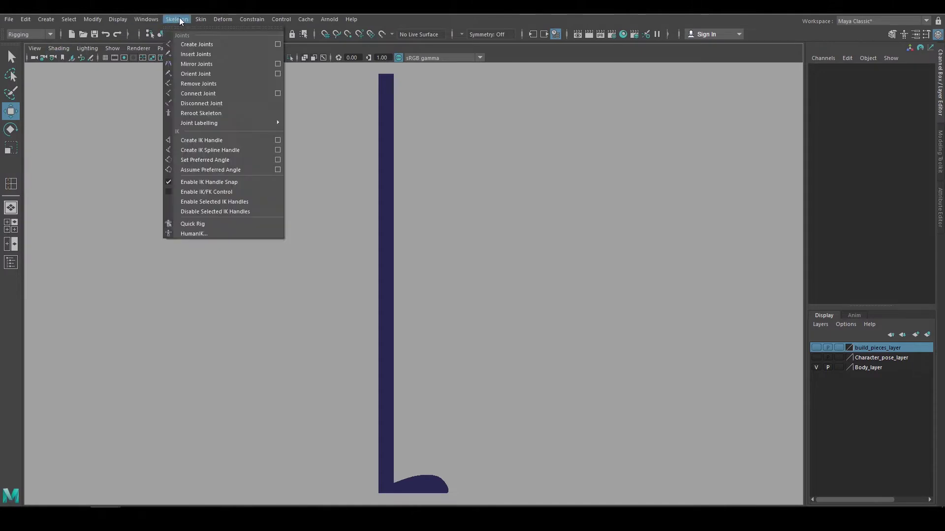
click(201, 43)
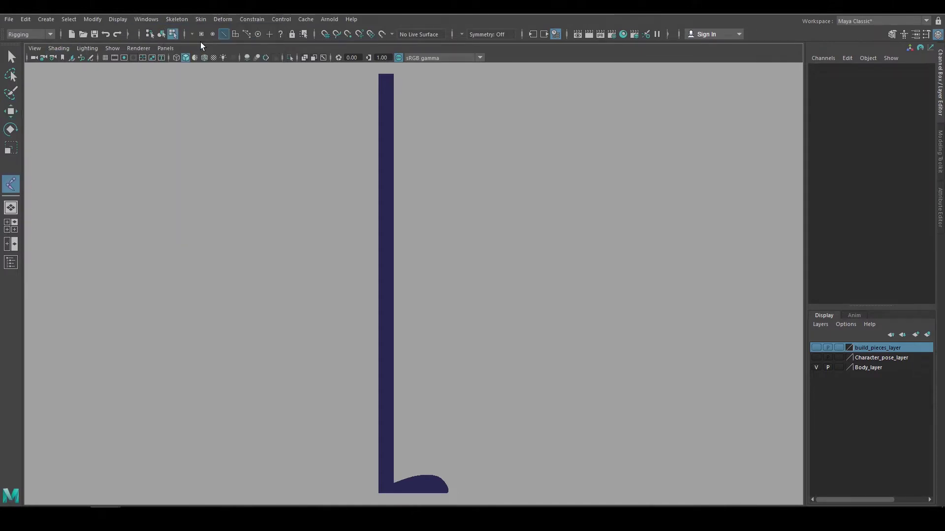
key(4)
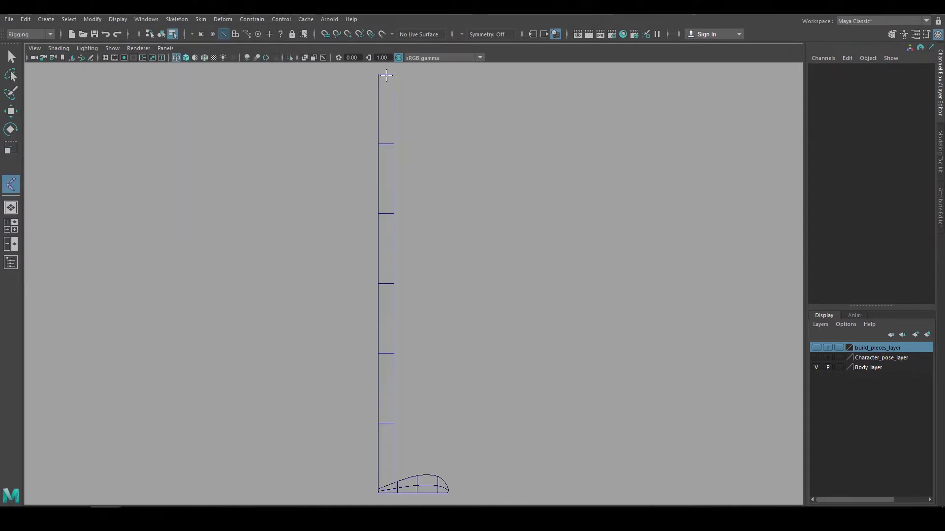
click(386, 74)
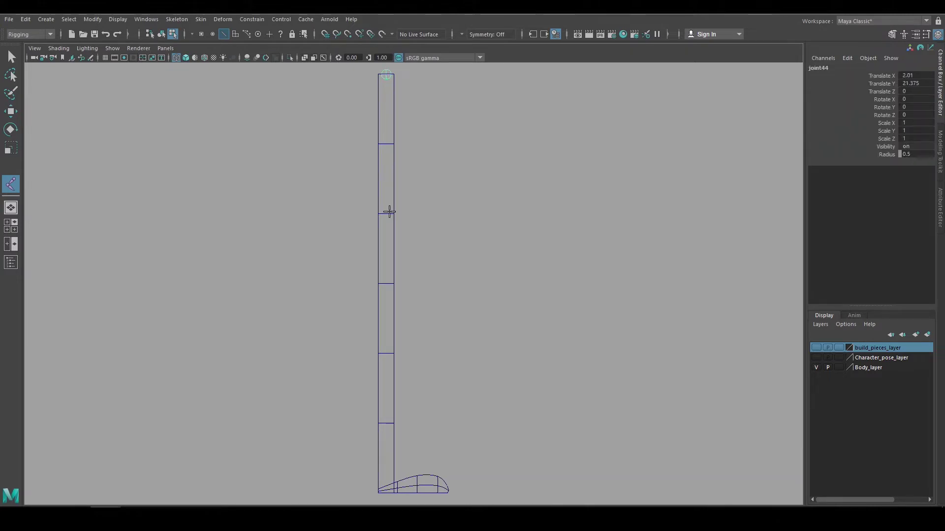
click(386, 284)
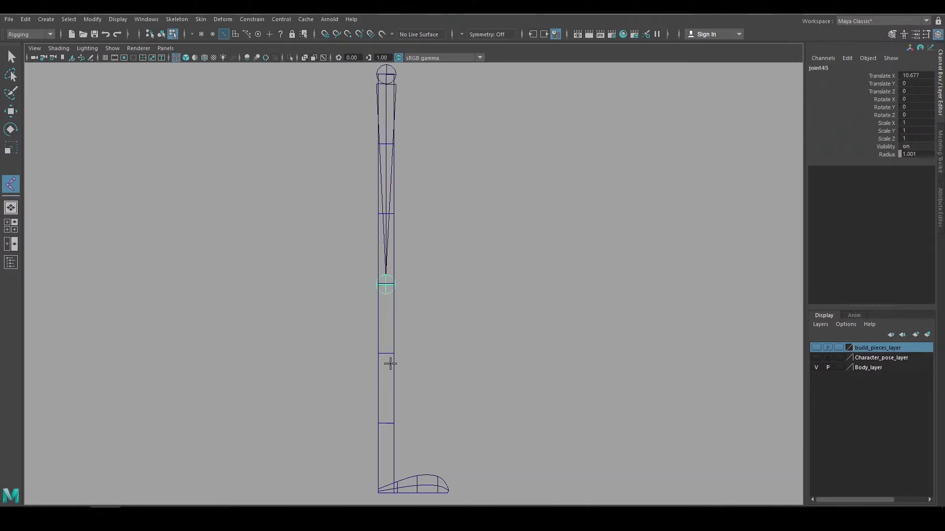
click(386, 493)
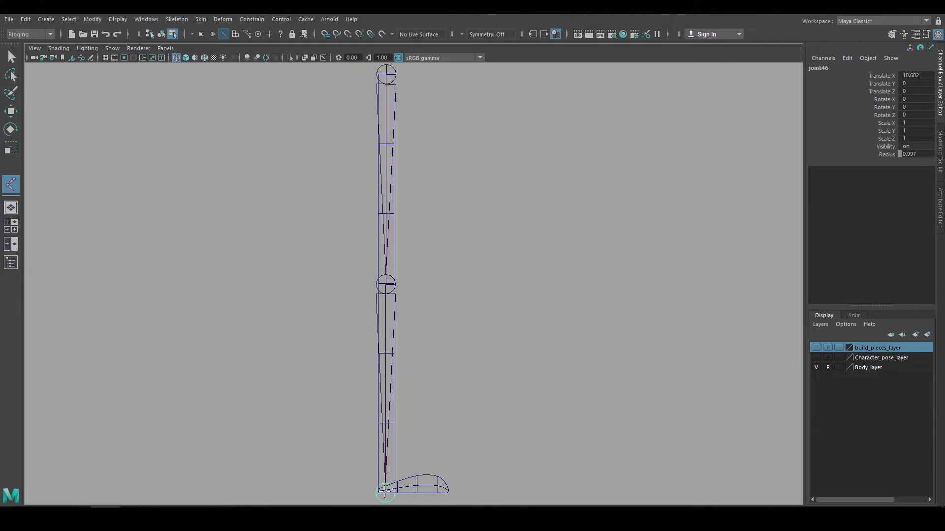
key(Return)
key(w)
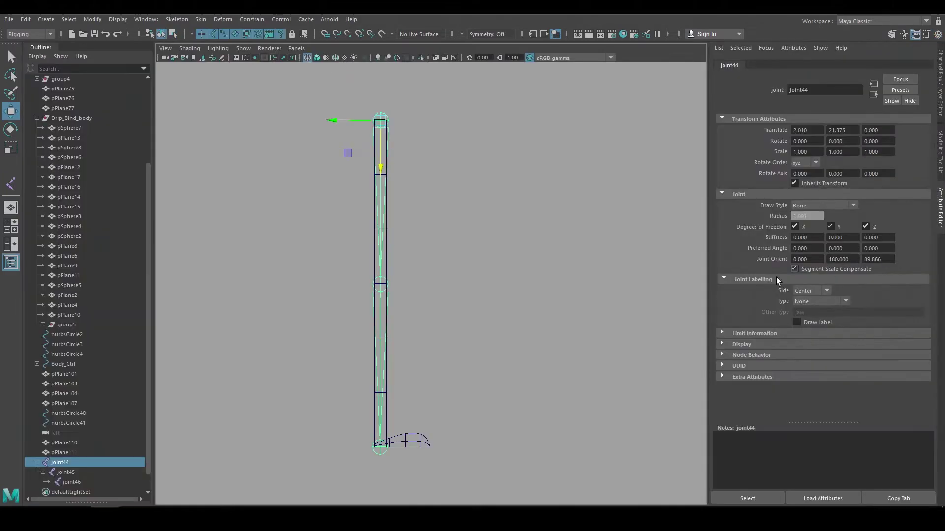
Step: Set Translate X of the knee and ankle joints to 10.6 and the hip joint's Joint Orient Z to 90.4
key(Down)
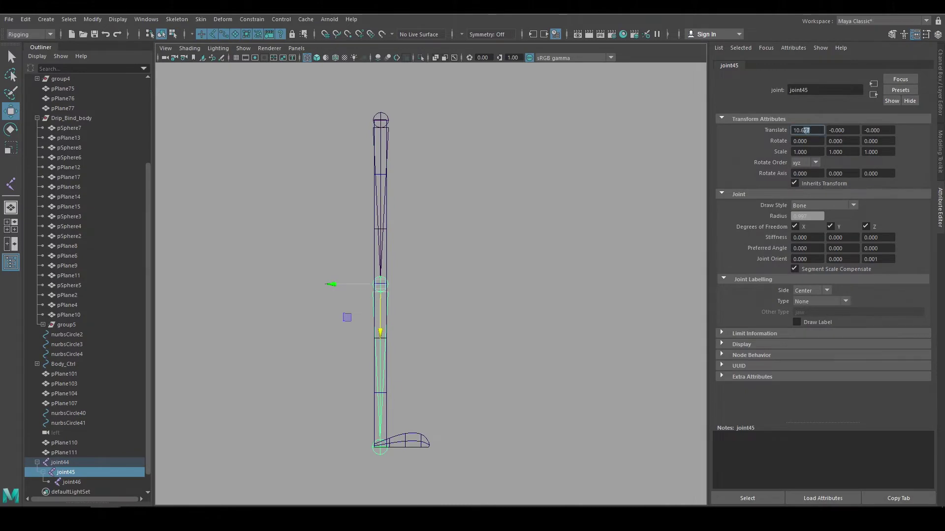
click(378, 446)
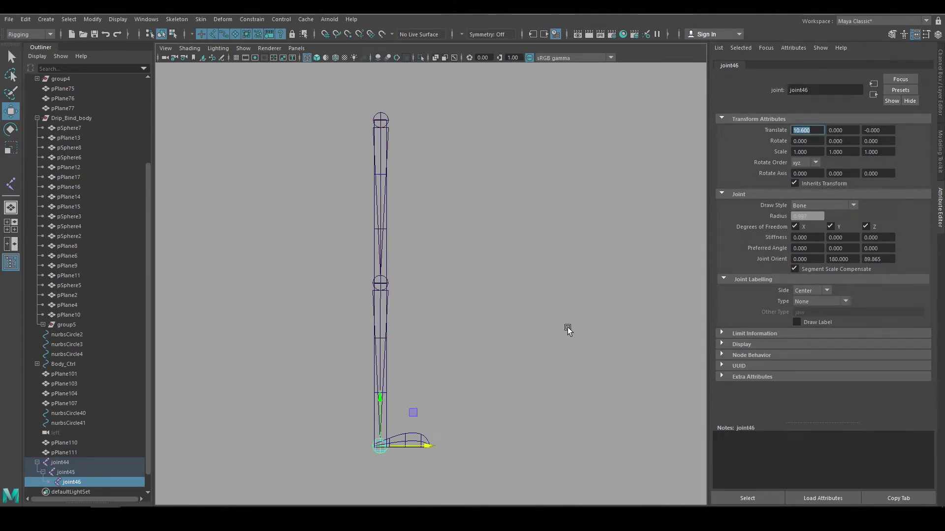
click(381, 197)
drag(888, 260, 858, 261)
text(90.5)
key(Return)
text(90.4)
key(Return)
Step: Set the knee joint's Joint Orient Z to 1 to give the leg a slight bend
drag(411, 328, 357, 351)
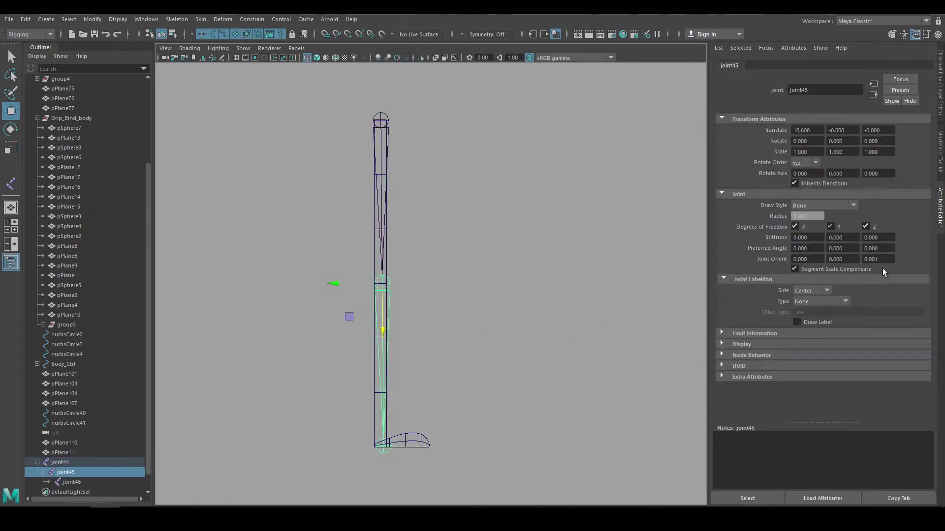
text(1)
key(Return)
key(ctrl+a)
click(313, 160)
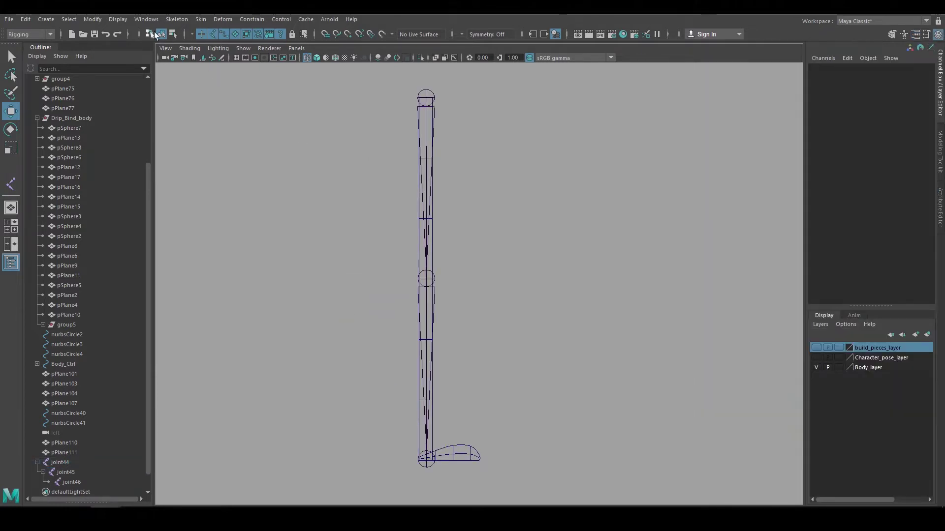
Step: Create an IK handle from the hip joint to the ankle joint
click(182, 18)
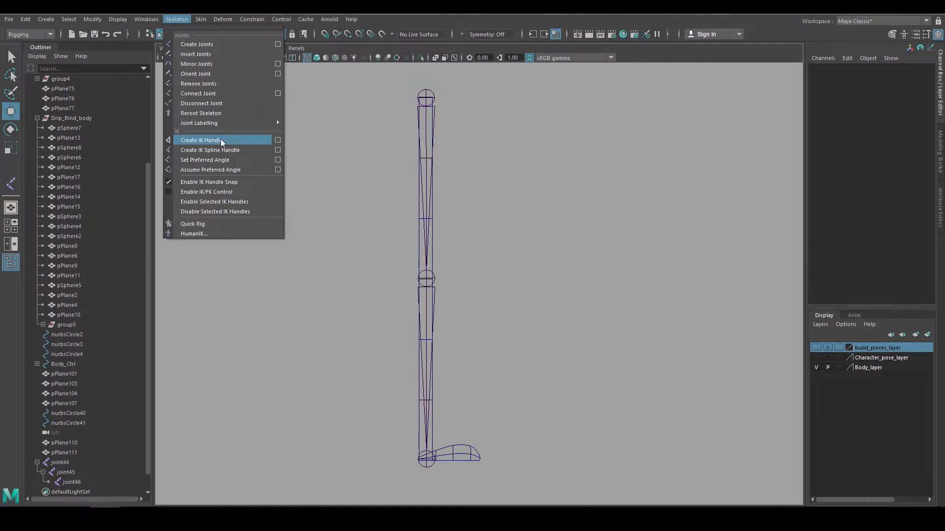
click(221, 139)
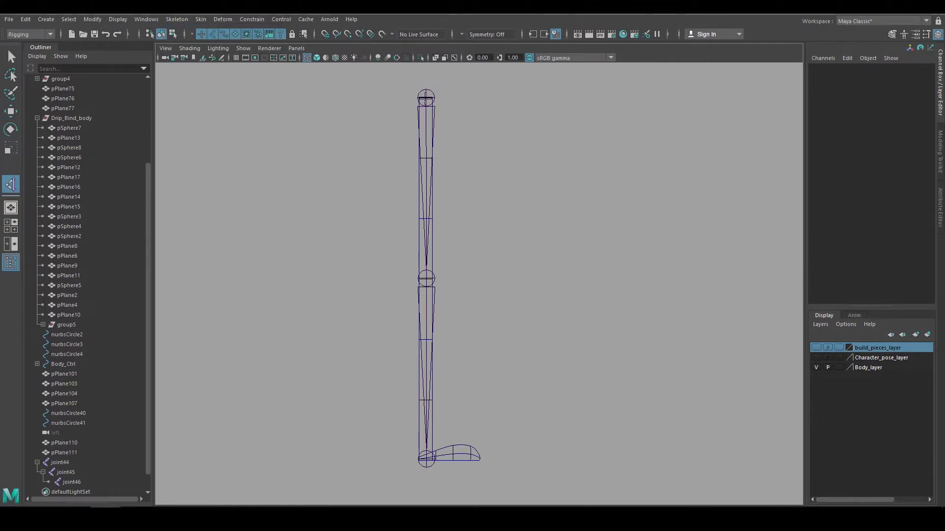
click(426, 98)
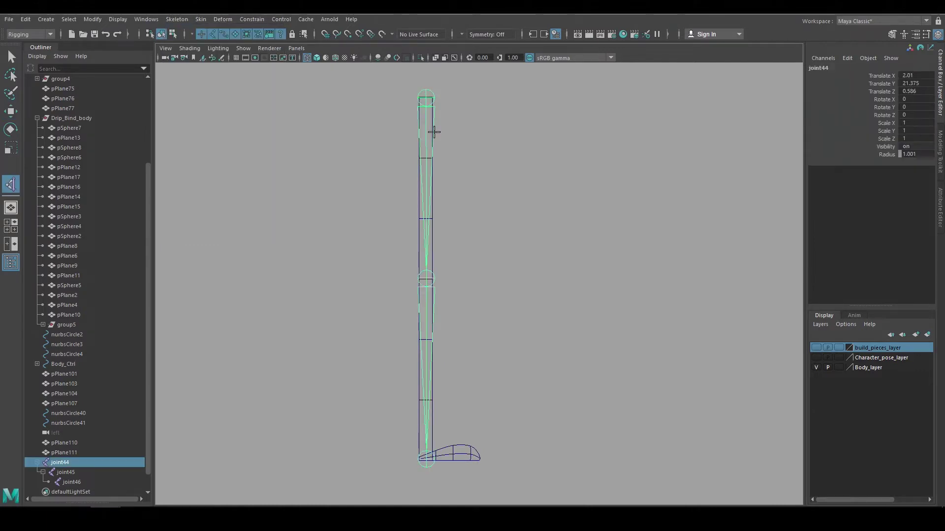
click(427, 459)
Step: Try the IK by moving the ankle's handle up and away from the foot and shifting the hip joint
drag(427, 460, 520, 397)
key(s)
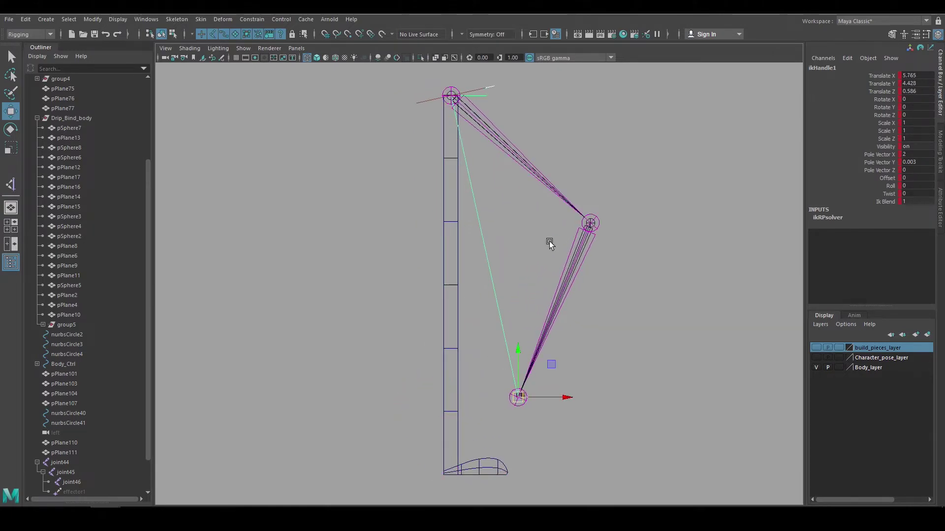
click(499, 142)
click(451, 96)
drag(451, 97, 526, 138)
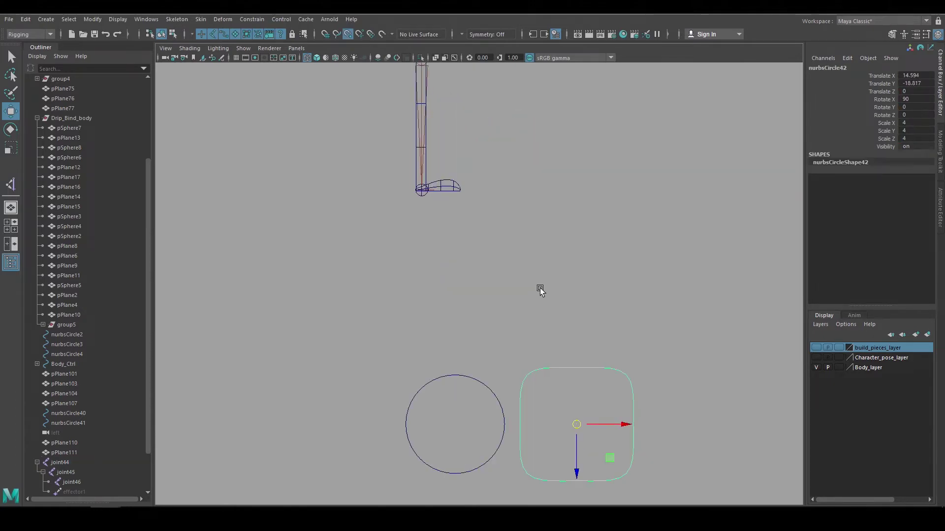
Step: Duplicate the rounded-square control and snap one curve to the ankle joint and the other to the hip joint
key(ctrl+d)
middle_drag(540, 287, 413, 184)
alt+middle_drag(443, 123, 465, 319)
middle_drag(471, 238, 439, 160)
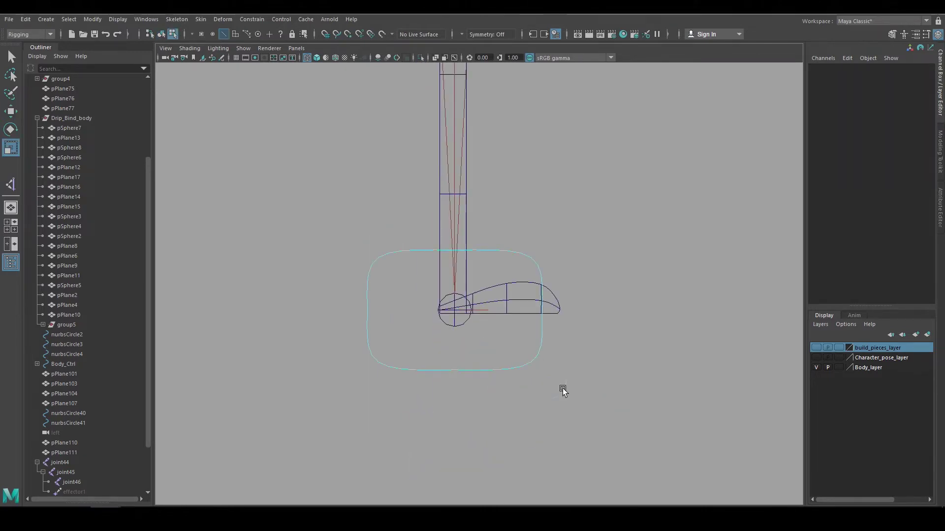
Step: Reshape the ankle control's curve to surround the foot and freeze the transformations of both leg controls
drag(563, 391, 356, 235)
key(w)
drag(504, 310, 548, 310)
drag(497, 360, 500, 340)
key(r)
drag(499, 340, 500, 338)
click(95, 20)
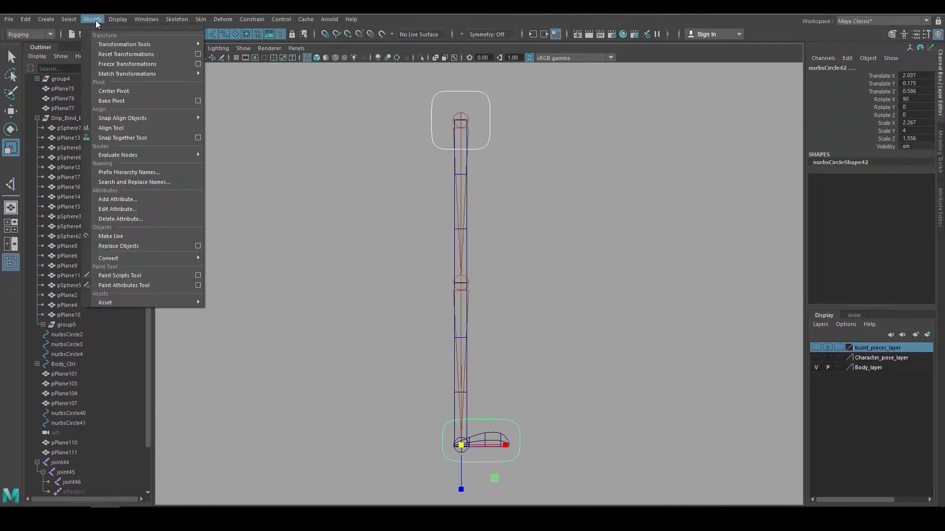
click(110, 64)
Step: Parent the leg's IK handle to the rounded control around the foot
scroll(99, 450, down, 2)
click(63, 443)
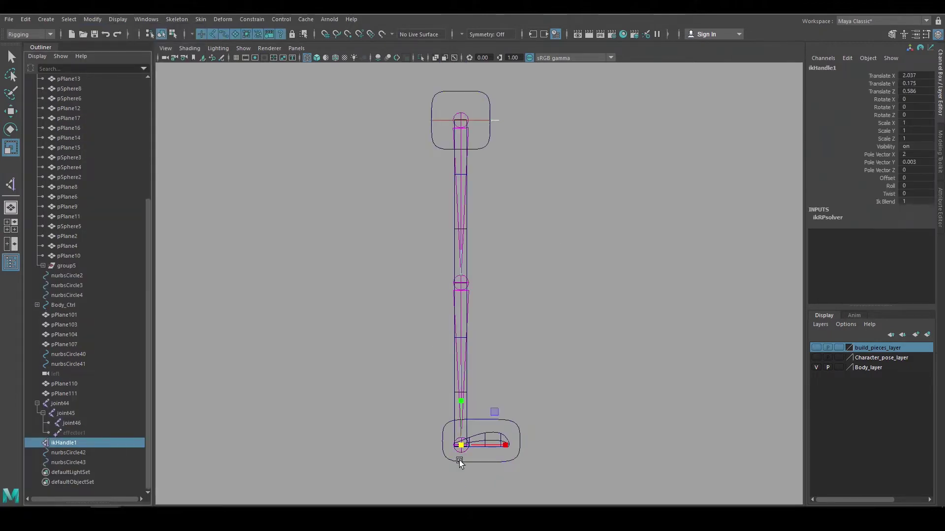
shift+drag(480, 468, 480, 469)
key(p)
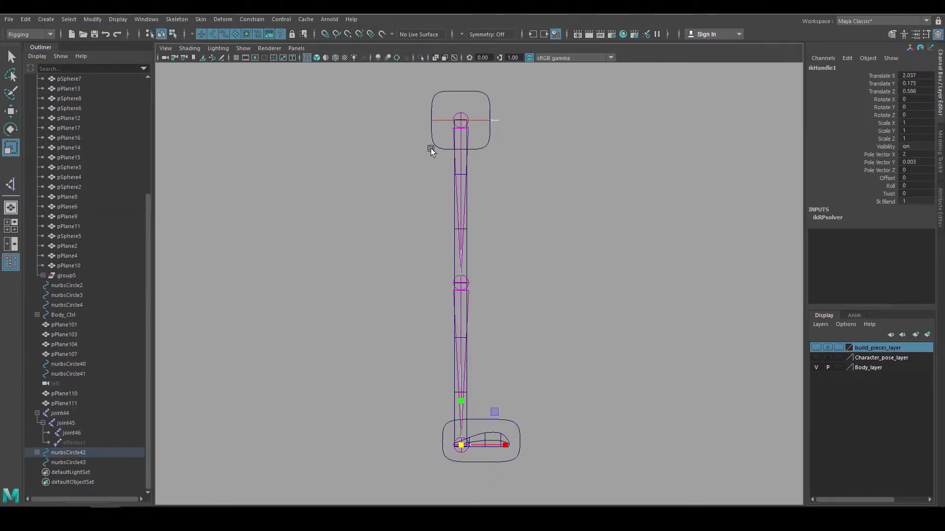
Step: Parent the hip joint to the rounded-square control at the top of the leg
click(461, 118)
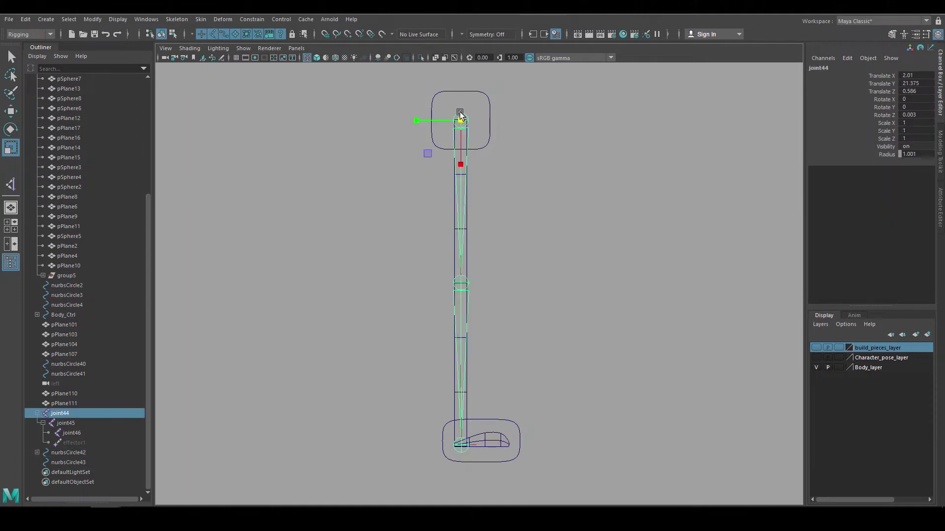
shift+click(486, 143)
key(p)
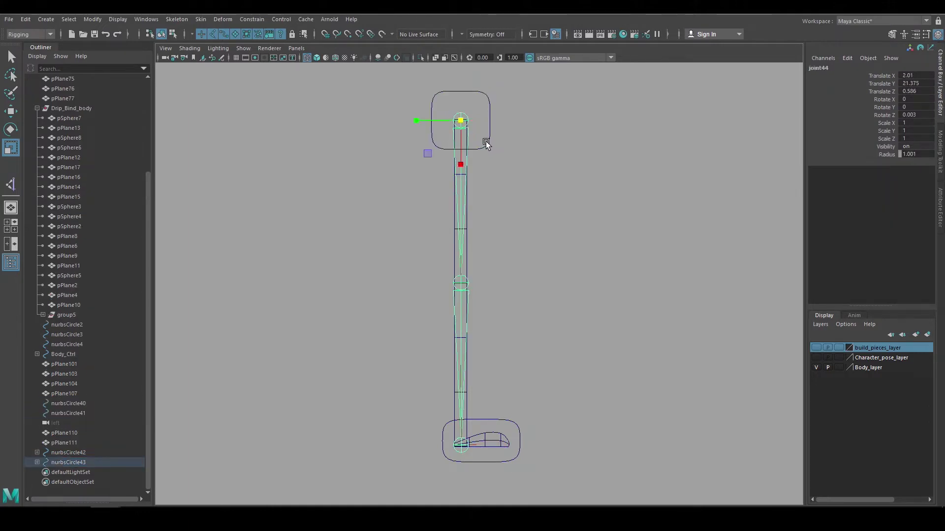
Step: Move the hip control down and to the right of the leg mesh to test the knee bend
click(486, 144)
key(w)
drag(460, 120, 501, 203)
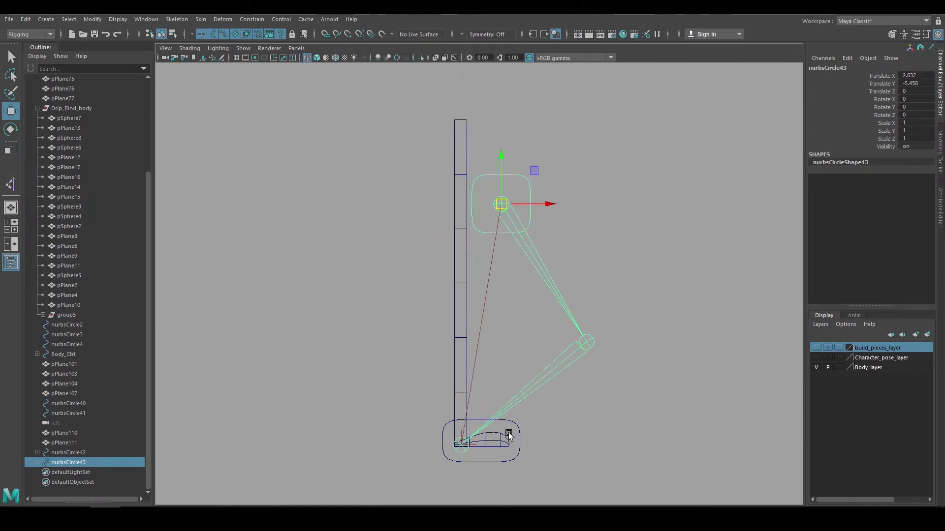
Step: Test the knee bend by moving the foot and hip controls, and undo the test moves
click(520, 437)
drag(481, 452, 610, 415)
click(528, 181)
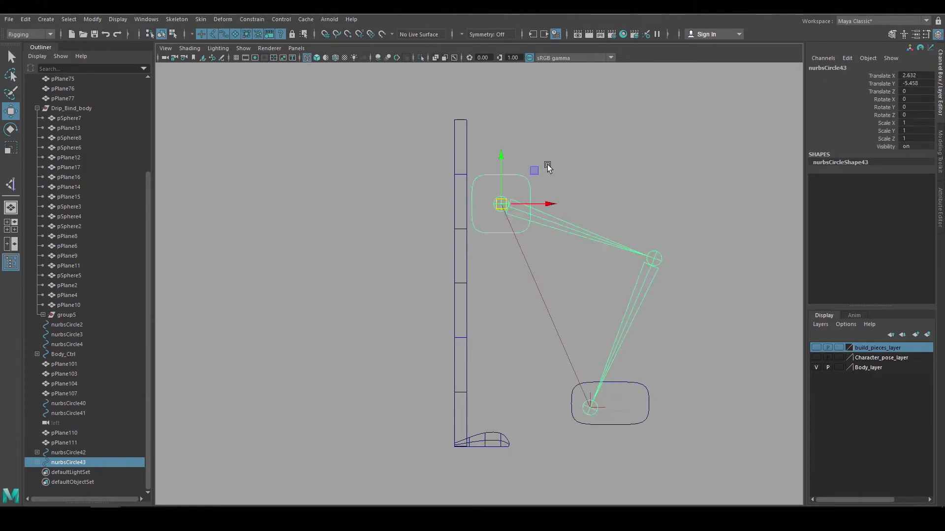
drag(494, 198, 538, 178)
key(ctrl+z)
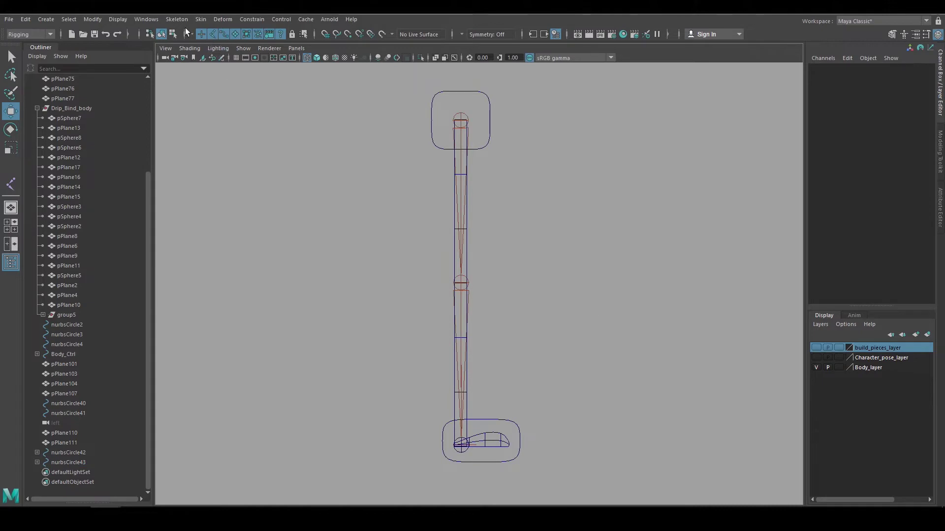
Step: Create a separate single joint and snap it onto the hip joint at the top of the leg
click(175, 20)
click(188, 35)
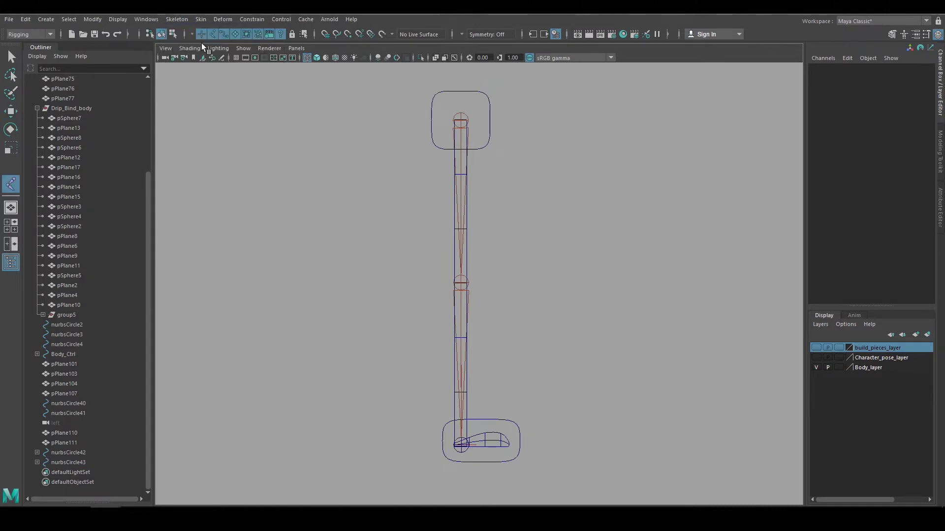
click(609, 148)
key(w)
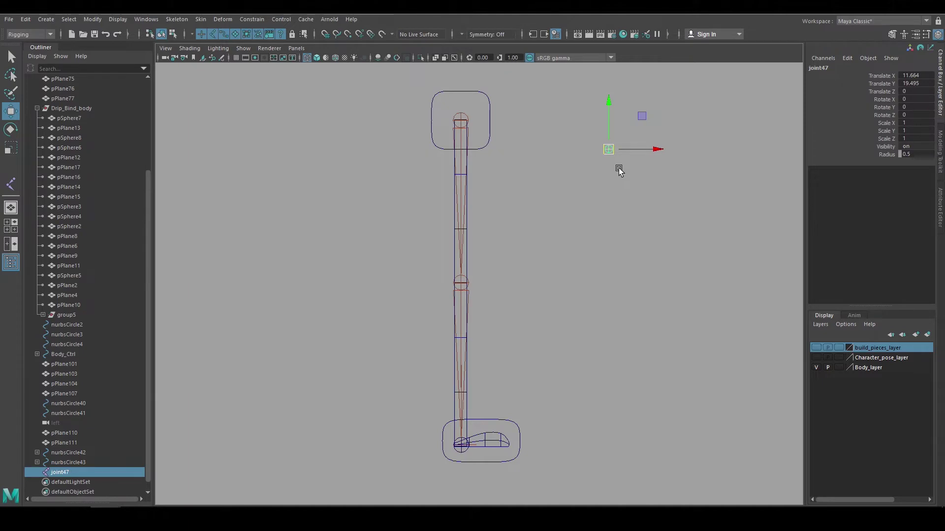
key(v)
middle_drag(474, 124, 461, 121)
Step: Duplicate the small joint down the leg, giving five evenly spaced joints from hip to ankle
key(ctrl+d)
drag(458, 77, 461, 398)
key(ctrl+d)
key(ctrl+d)
key(ctrl+d)
Step: Place a copy of the circle control on each of the five small leg joints, snapped to their centres
scroll(86, 424, down, 3)
shift+click(85, 425)
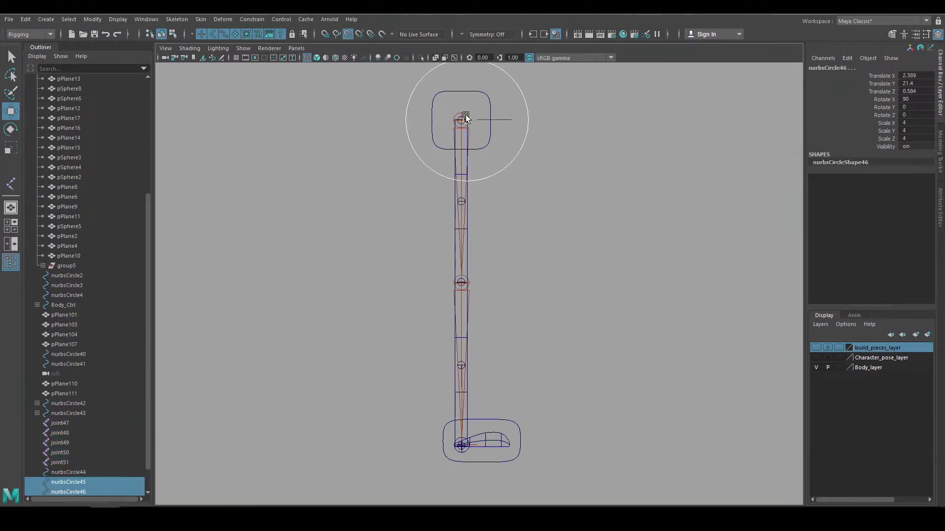
drag(465, 120, 461, 120)
key(ctrl+d)
key(v)
key(ctrl+d)
middle_drag(490, 186, 465, 366)
key(ctrl+d)
key(ctrl+d)
middle_drag(471, 461, 470, 454)
Step: Scale the five leg circles into small flat ellipses and freeze their transformations
drag(543, 396, 507, 137)
key(r)
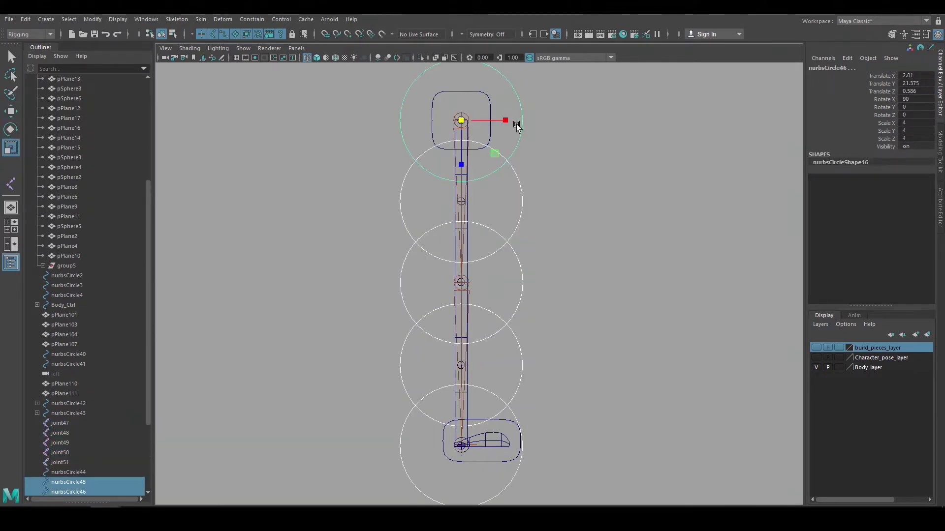
middle_drag(510, 135, 408, 131)
drag(459, 163, 450, 120)
click(92, 21)
click(127, 65)
Step: Parent each small leg joint to the ellipse control that surrounds it
click(461, 126)
shift+click(441, 123)
key(p)
drag(428, 187, 472, 212)
key(p)
drag(428, 269, 472, 295)
key(p)
key(Down)
key(Down)
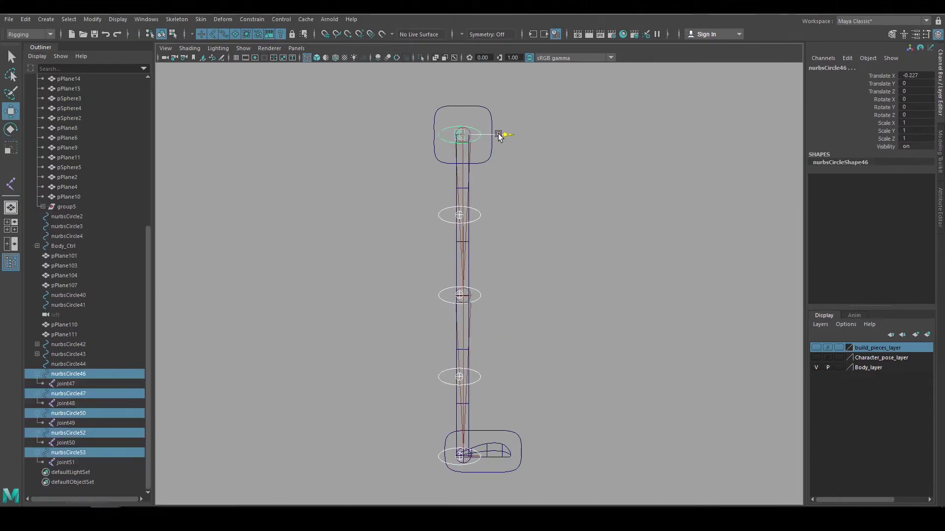
Step: Test the joint parenting by moving the five ellipse controls sideways, undo it, and try moving the foot control
drag(498, 135, 423, 143)
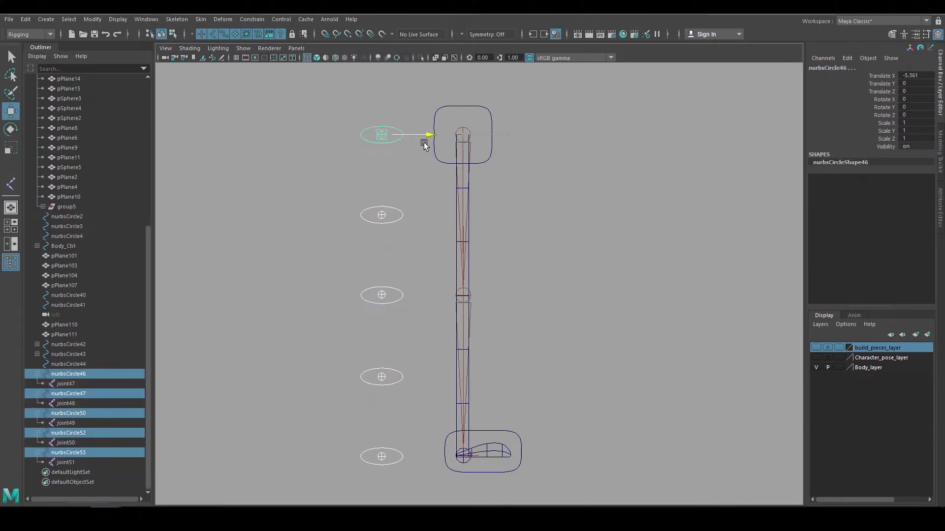
key(ctrl+z)
click(513, 436)
drag(463, 455, 537, 386)
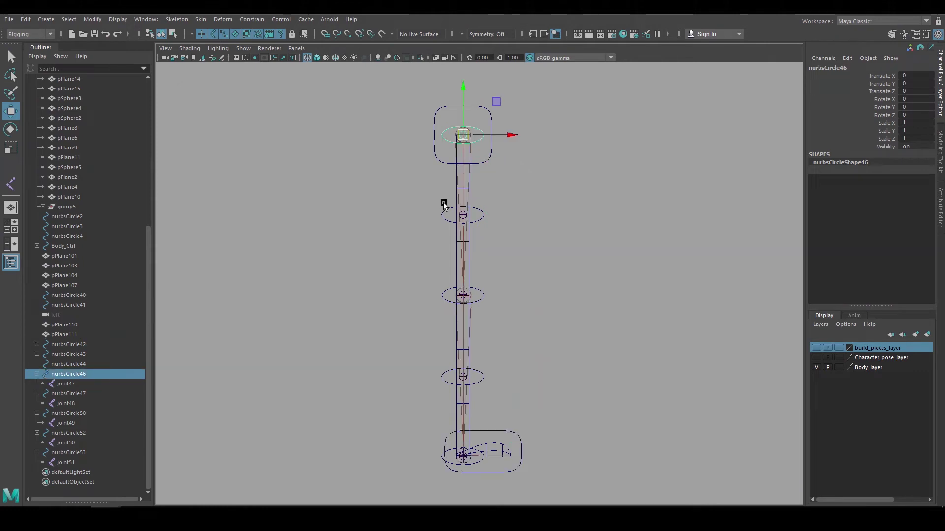
Step: Parent the upper three ellipse controls to the upper-leg joint
shift+click(443, 213)
shift+click(442, 290)
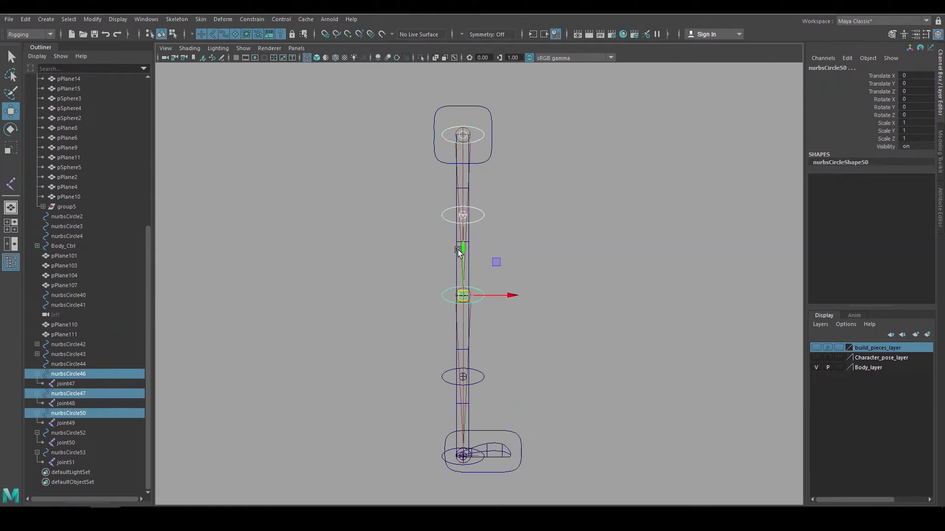
shift+click(467, 191)
key(p)
Step: Parent the lower two ellipse controls to the lower-leg joint and test the bend by moving the foot control
click(442, 374)
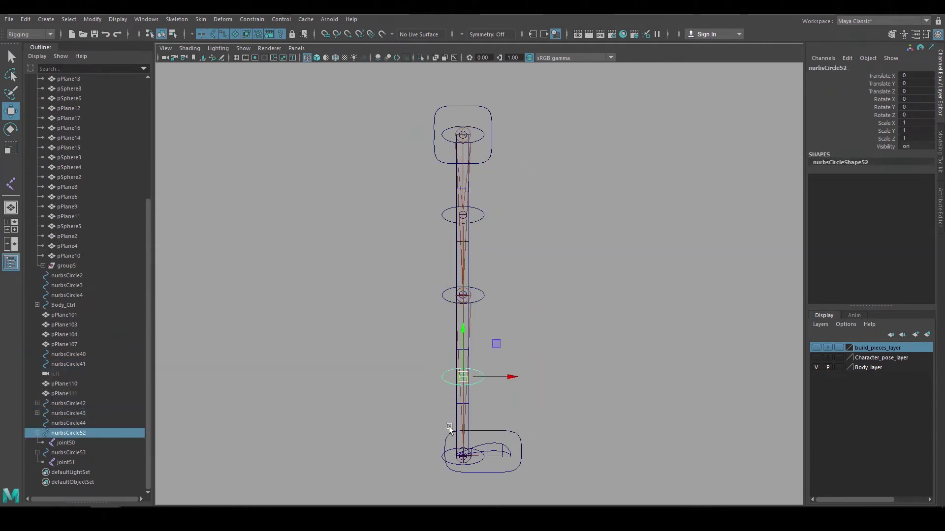
shift+click(450, 464)
shift+click(462, 351)
key(p)
click(464, 432)
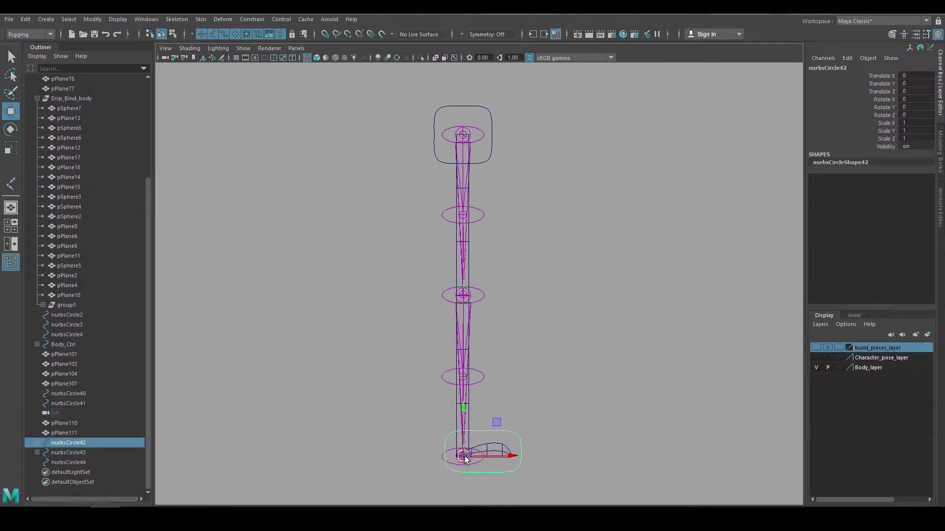
drag(465, 458, 572, 387)
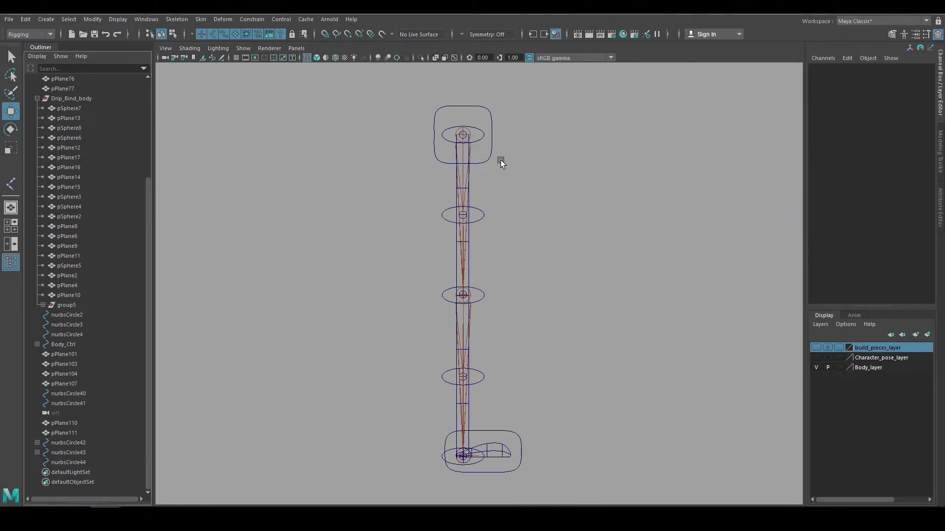
Step: Bind the leg mesh to the five small joints under the ellipse controls, using Bind Skin with Selected joints and Closest distance
click(37, 453)
scroll(147, 374, down, 5)
click(91, 452)
ctrl+click(81, 433)
ctrl+click(83, 413)
ctrl+click(88, 394)
ctrl+click(88, 374)
shift+click(468, 274)
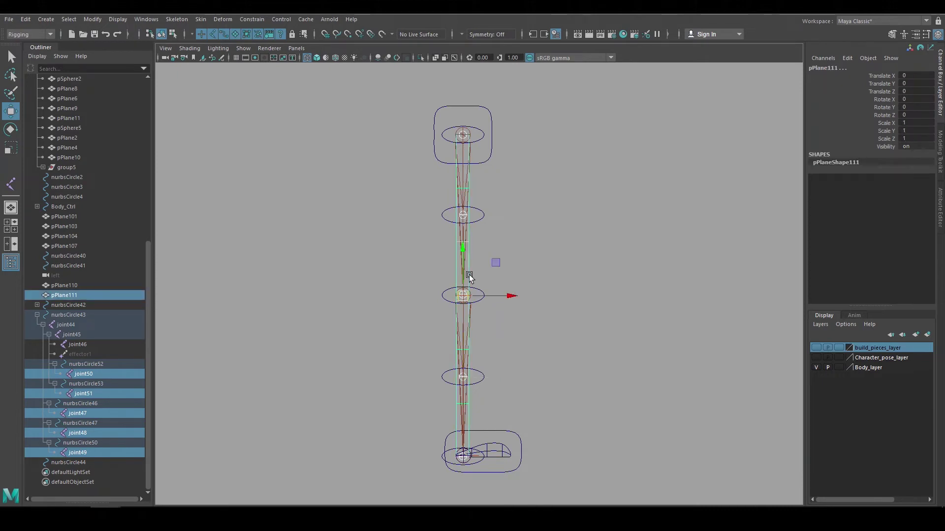
click(200, 19)
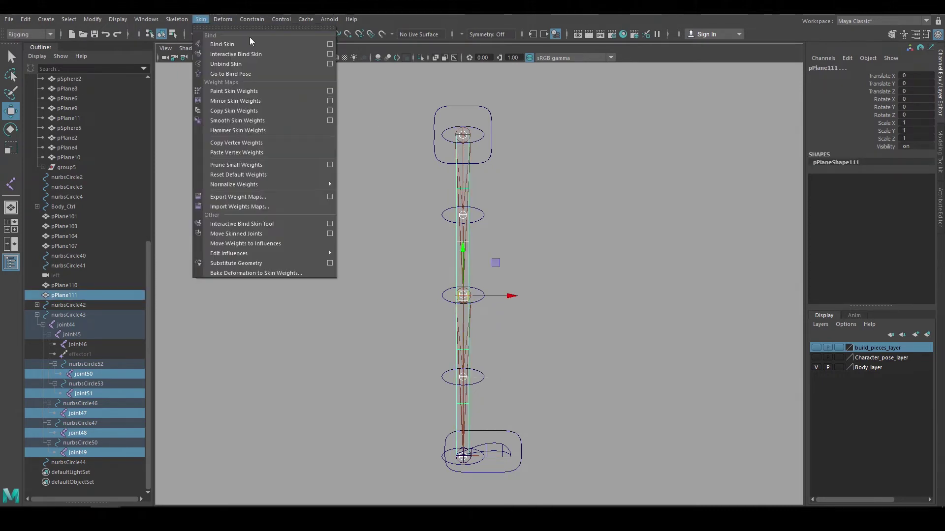
click(330, 42)
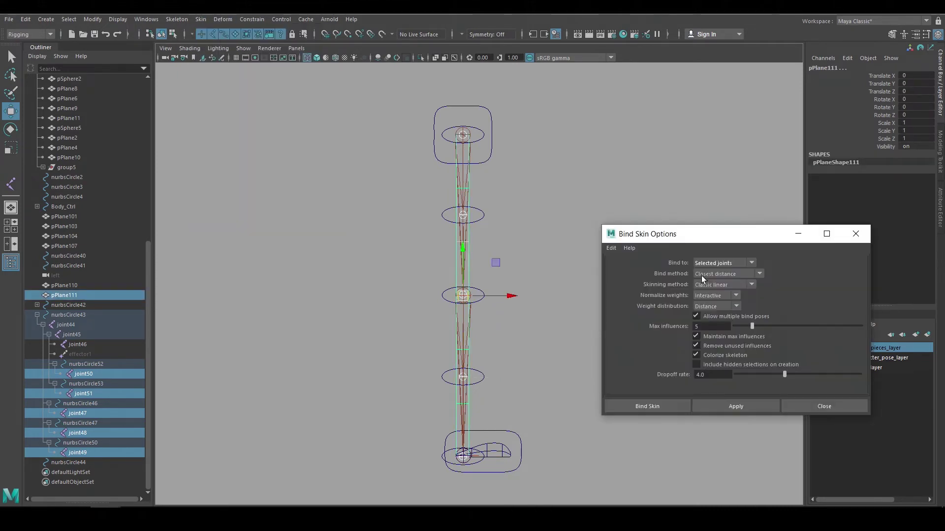
click(730, 403)
click(824, 407)
Step: Display the leg shaded and move the foot and hip controls to test how the mesh bends
key(5)
click(520, 452)
mouse_move(463, 457)
mouse_down()
mouse_move(542, 378)
mouse_move(519, 366)
mouse_up()
click(473, 163)
mouse_move(468, 136)
mouse_down()
mouse_move(492, 137)
mouse_move(516, 121)
mouse_up()
Step: Move and rotate individual ellipse controls along the bent leg to test how they deform the mesh
click(572, 166)
drag(582, 160, 605, 150)
click(577, 316)
mouse_move(599, 332)
mouse_down()
mouse_move(630, 335)
mouse_move(601, 330)
mouse_up()
click(661, 137)
click(597, 148)
drag(614, 132, 596, 153)
click(630, 227)
key(e)
mouse_move(629, 232)
mouse_down()
mouse_move(635, 227)
mouse_move(622, 239)
mouse_up()
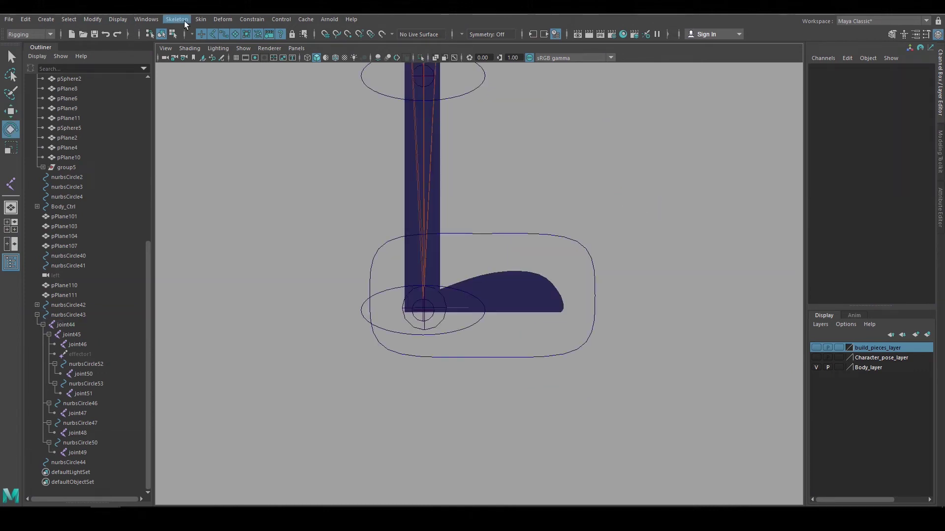
Step: Create a single joint and position it in the middle of the foot mesh in wireframe display
click(176, 19)
click(191, 29)
click(633, 219)
key(Return)
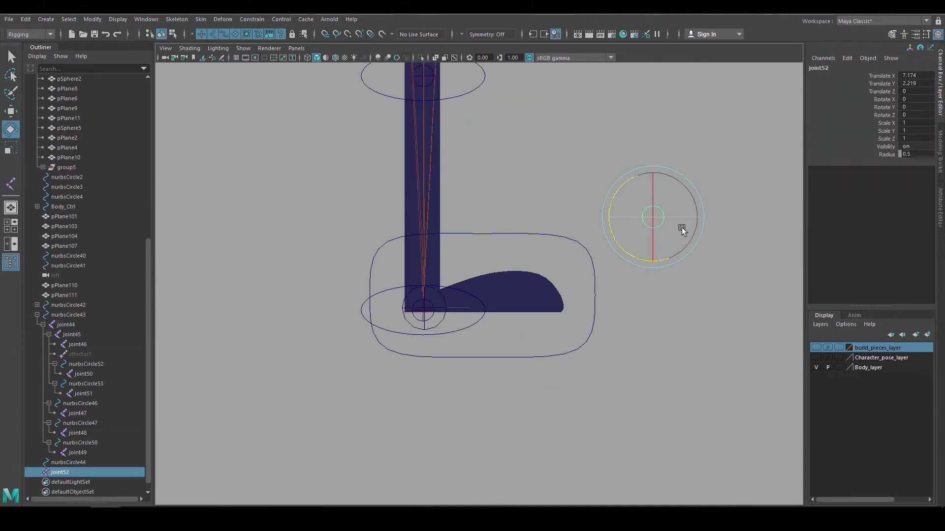
key(w)
key(4)
scroll(617, 319, up, 3)
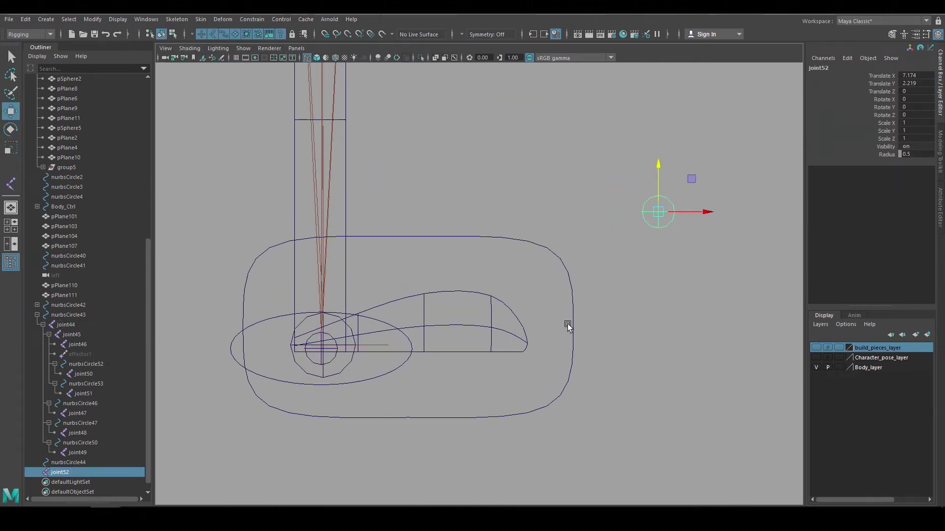
middle_drag(566, 327, 426, 329)
Step: Duplicate the foot joint twice, placing one copy near the toe and one at the heel
key(ctrl+d)
drag(427, 326, 504, 333)
key(ctrl+d)
drag(505, 333, 332, 340)
Step: Move the foot mesh together with its three joints up and to the right, clear of the foot control
shift+drag(418, 289, 517, 344)
shift+click(441, 326)
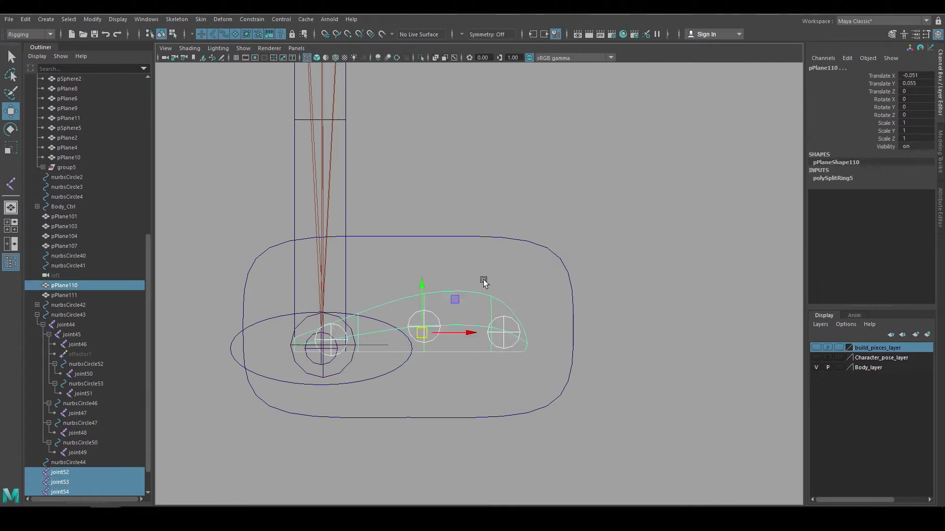
drag(422, 334, 576, 182)
click(623, 267)
Step: Duplicate the spare circle control, move it onto the heel joint, and scale it into a narrow upright ellipse
click(552, 403)
key(ctrl+d)
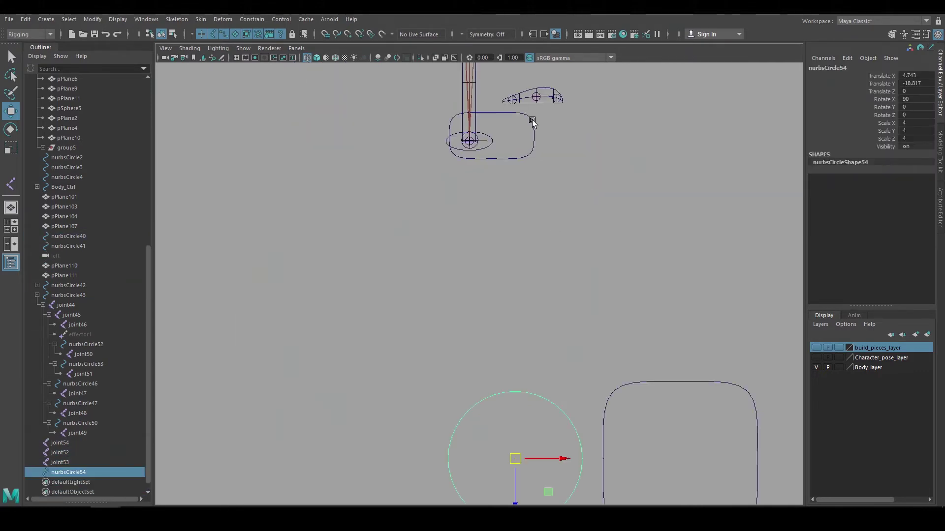
middle_drag(531, 119, 473, 295)
alt+right_drag(473, 294, 750, 417)
key(r)
drag(483, 277, 447, 278)
drag(439, 323, 596, 271)
Step: Duplicate the upright ellipse onto the middle and toe joints of the foot
key(ctrl+d)
key(w)
key(ctrl+d)
alt+right_drag(559, 302, 605, 301)
Step: Parent each foot joint to its surrounding upright ellipse control
shift+click(476, 223)
key(p)
click(675, 253)
shift+click(675, 214)
Step: Move the foot mesh and its three ellipse controls back to the ankle, inside the foot control
shift+click(514, 283)
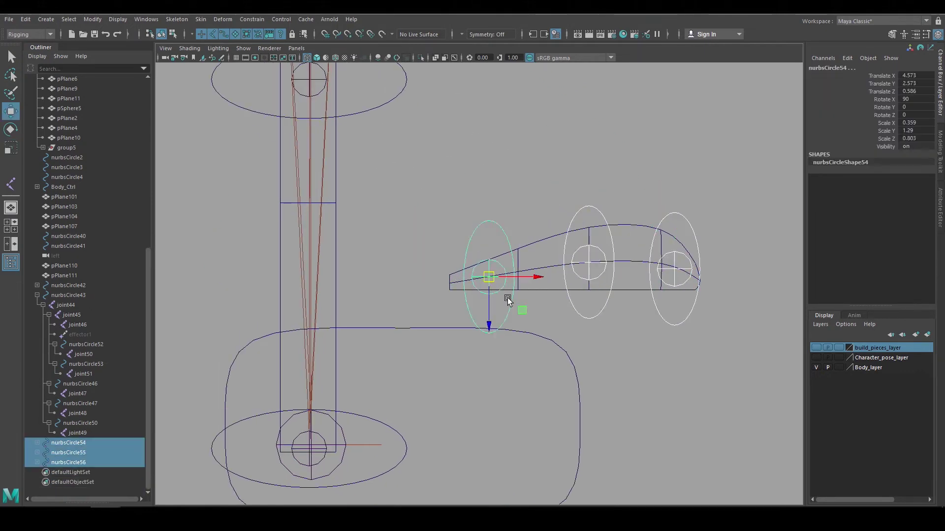
drag(497, 280, 501, 190)
key(ctrl+z)
shift+drag(543, 254, 530, 206)
drag(584, 273, 415, 434)
click(418, 305)
Step: Freeze the transformations of the three upright foot ellipse controls
alt+right_drag(374, 305, 423, 305)
click(341, 329)
shift+drag(435, 304, 618, 322)
click(92, 19)
click(104, 64)
click(432, 248)
Step: Bind the foot mesh to its heel, middle and toe joints with Bind Skin
click(350, 388)
shift+click(464, 369)
shift+click(593, 382)
shift+click(498, 391)
click(201, 18)
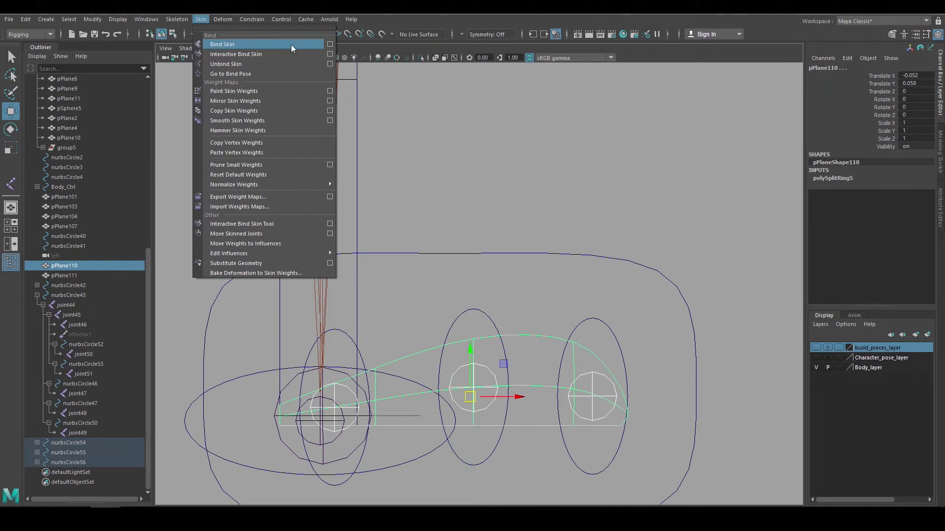
click(330, 44)
click(647, 406)
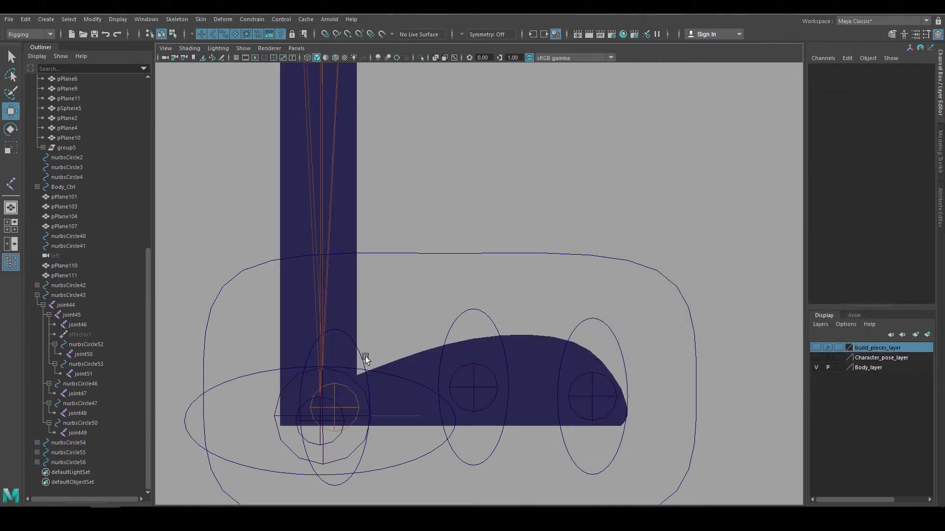
Step: Test the foot deformation by moving the three ellipse controls together, and move and rotate them individually
click(364, 359)
shift+click(463, 308)
shift+click(579, 317)
drag(592, 389, 739, 164)
click(638, 233)
drag(615, 172, 611, 231)
click(711, 124)
key(e)
mouse_move(712, 147)
mouse_down()
mouse_move(699, 198)
mouse_move(705, 142)
mouse_up()
key(w)
click(508, 148)
Step: Undo the test moves and rotations of the foot's ellipse controls
key(ctrl+z)
key(ctrl+z)
key(ctrl+z)
key(ctrl+z)
key(ctrl+z)
key(ctrl+z)
key(ctrl+z)
key(ctrl+z)
Step: Parent the three foot ellipse controls to the large rounded control around the foot
drag(481, 447, 581, 441)
shift+drag(636, 299, 651, 235)
key(p)
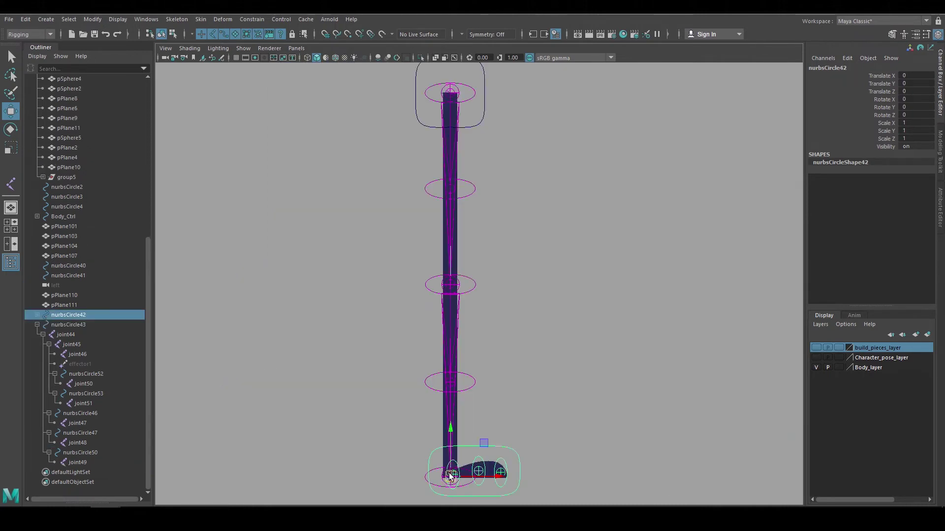
Step: Test the leg rig by moving the large foot control and the hip control, and rotating the foot control
drag(450, 475, 519, 385)
click(419, 122)
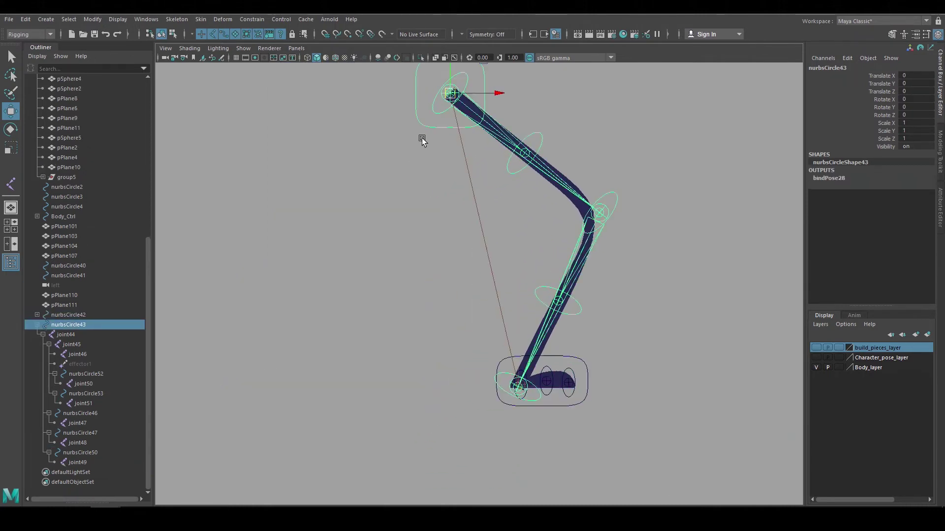
drag(451, 95, 474, 151)
alt+middle_drag(577, 425, 543, 427)
alt+right_drag(544, 426, 601, 481)
click(544, 455)
key(e)
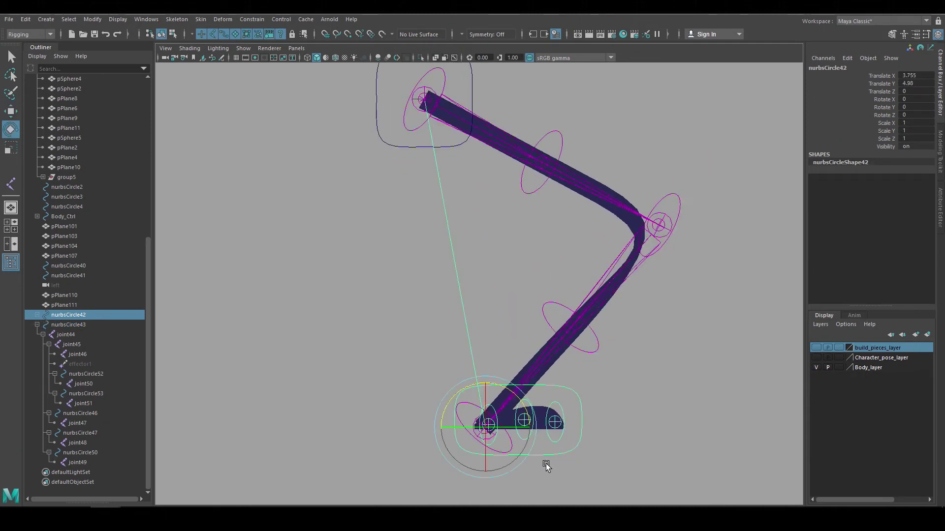
drag(517, 399, 522, 437)
Step: Curl the foot by rotating and moving the toe ellipse control
alt+middle_drag(531, 417, 532, 376)
click(545, 412)
click(548, 427)
drag(550, 427, 585, 388)
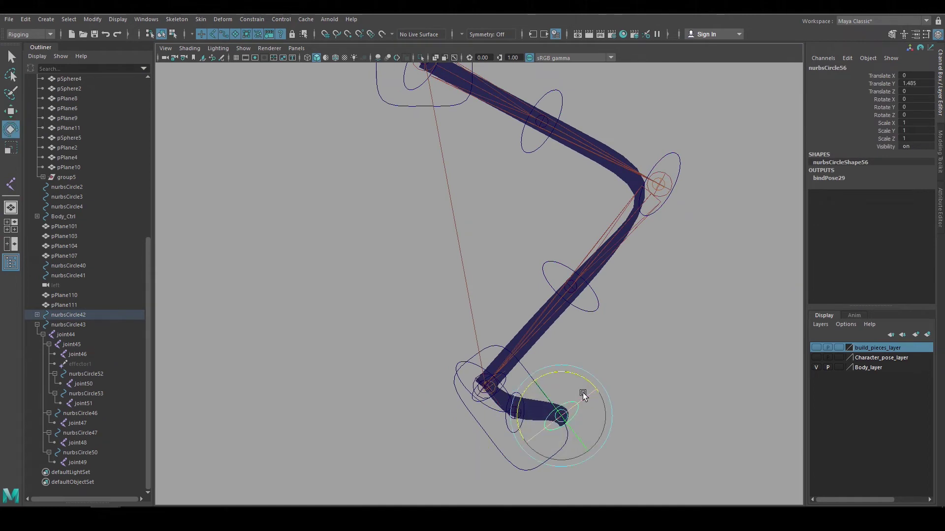
key(w)
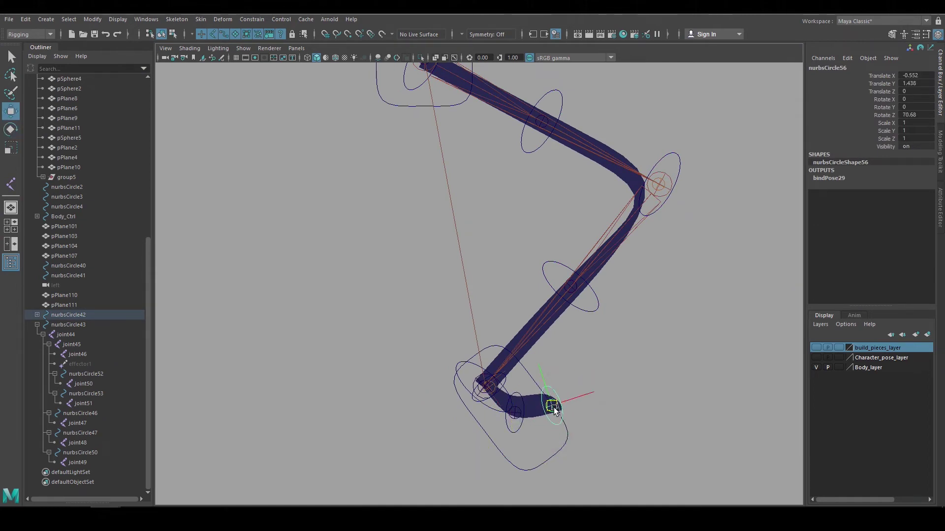
Step: Rename the knee control as Leg_L_knee_ctrl and the large rounded foot control as Foot_L_ctrl
double_click(830, 67)
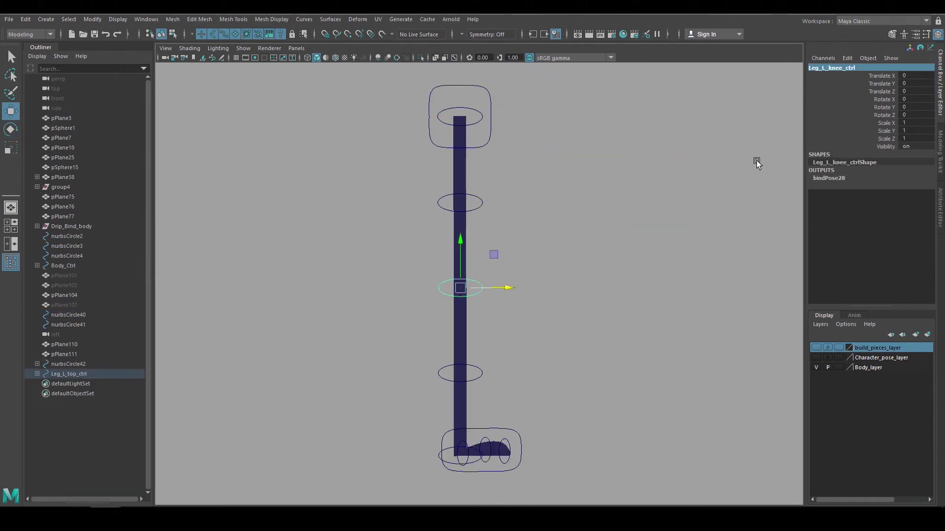
click(440, 456)
click(521, 450)
click(844, 67)
text(Foot_L_ctrl)
key(Return)
Step: Rename the heel ellipse control as heel_L_ctrl and the middle foot ellipse control as Ball_L_ctrl
click(459, 453)
click(831, 68)
text(heel_L_)
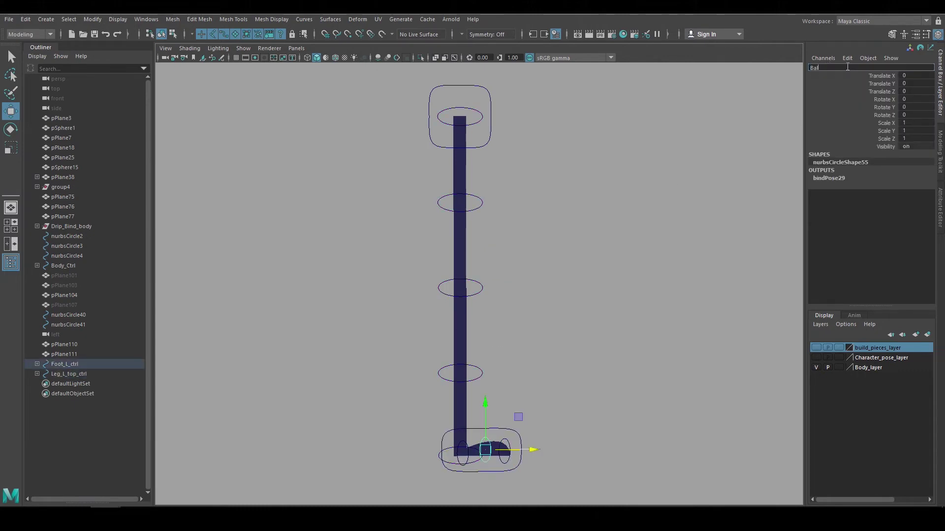
Step: Export foot_L_geo, Leg_L_geo, Foot_L_ctrl and Leg_L_top_ctrl as a selection
drag(69, 374, 80, 348)
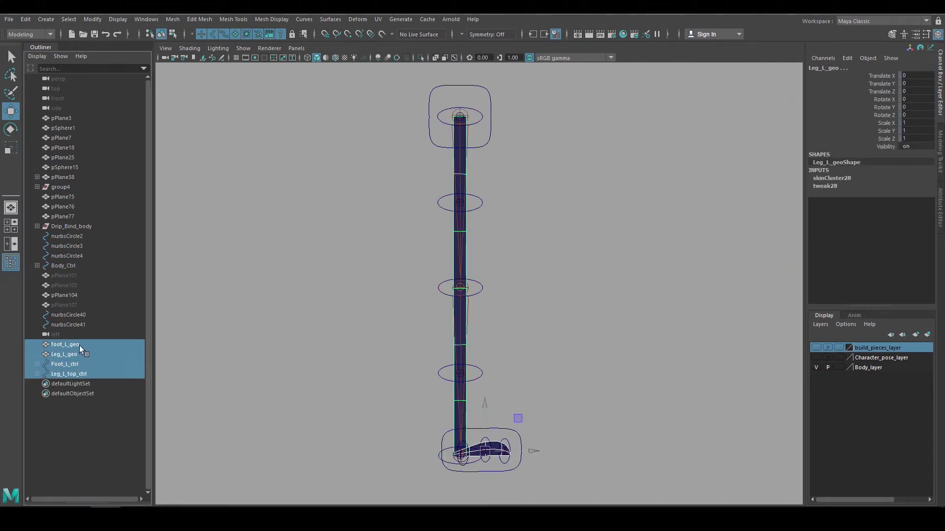
click(9, 19)
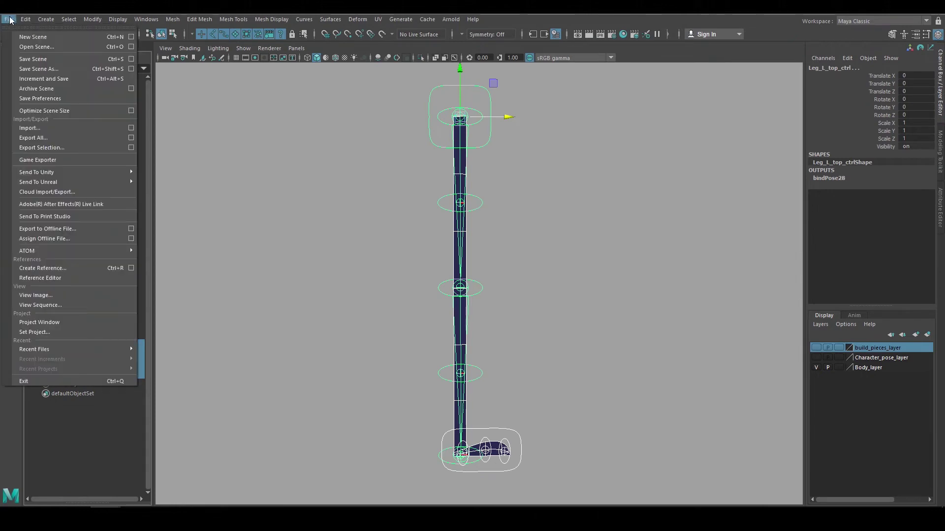
click(85, 147)
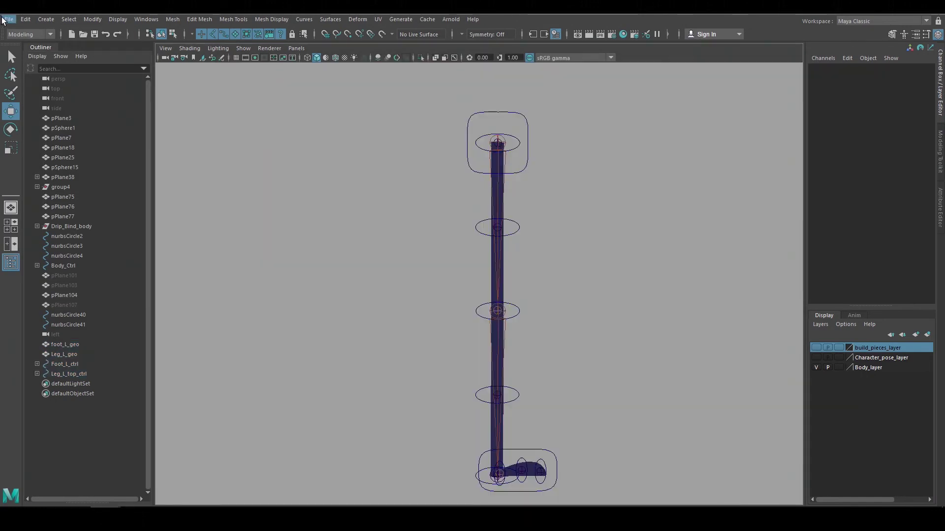
Step: Import the exported leg as the right leg and move Foot_R_ctrl and Leg_R_top_ctrl sideways to about -4.133 in X
click(9, 19)
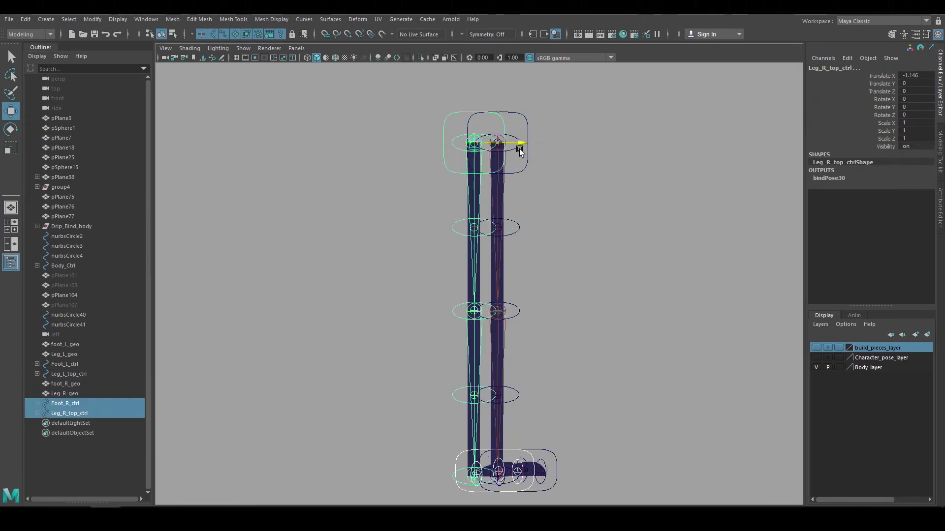
drag(534, 143, 468, 143)
click(474, 253)
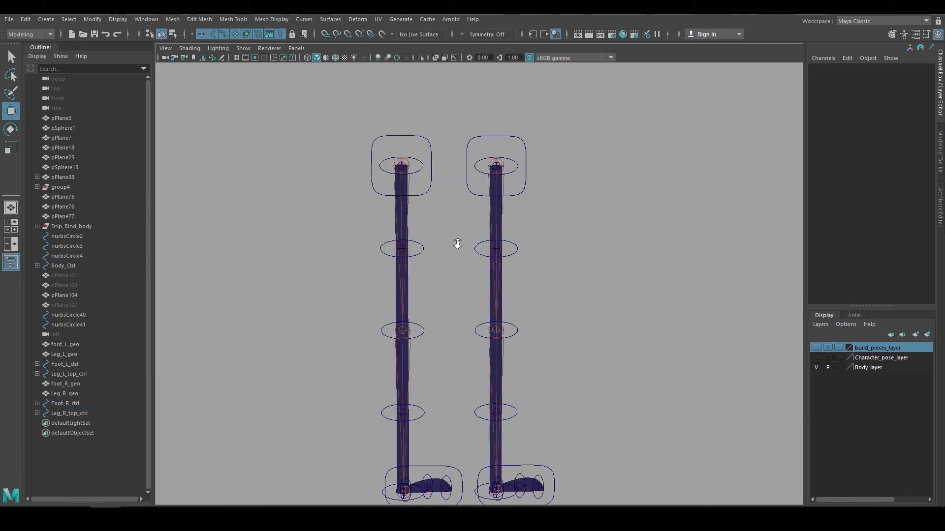
scroll(240, 246, down, 2)
click(239, 246)
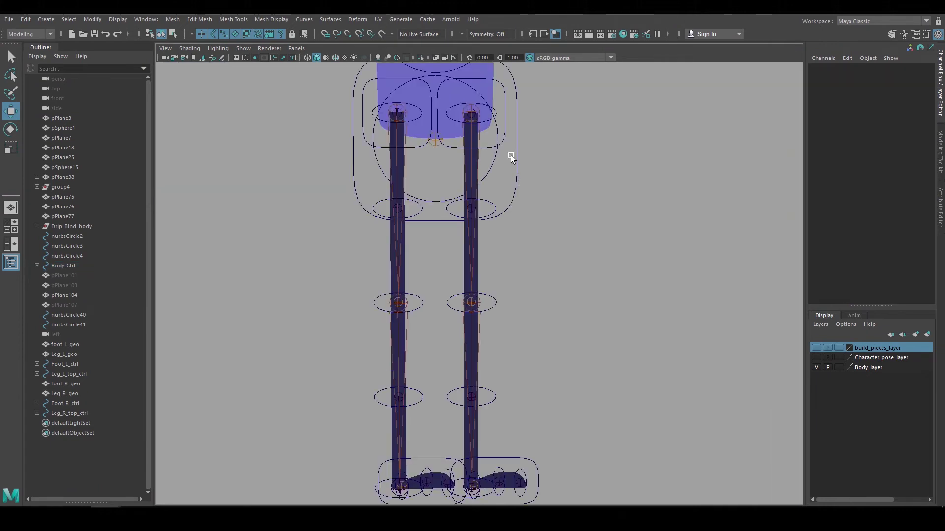
Step: Parent Leg_L_top_ctrl and Leg_R_top_ctrl to Body_Ctrl
click(465, 137)
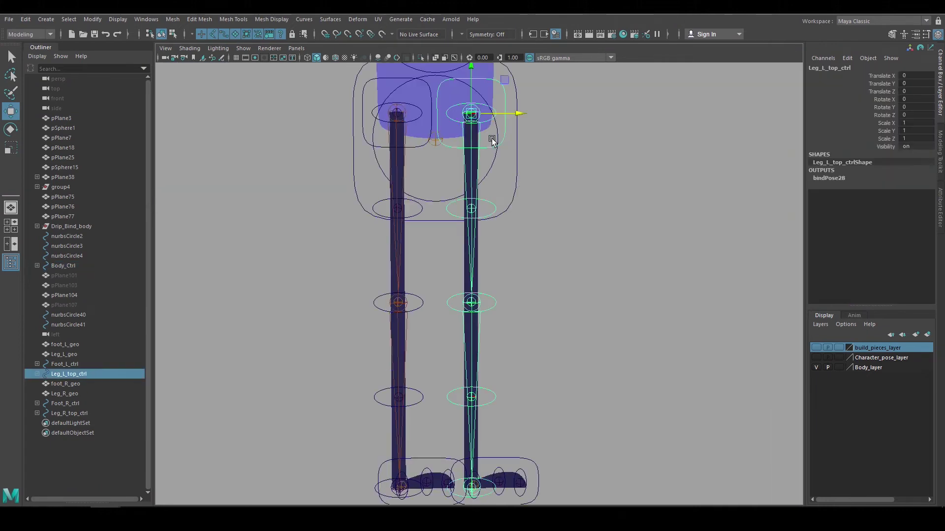
shift+drag(364, 148, 364, 150)
shift+drag(430, 190, 432, 207)
key(p)
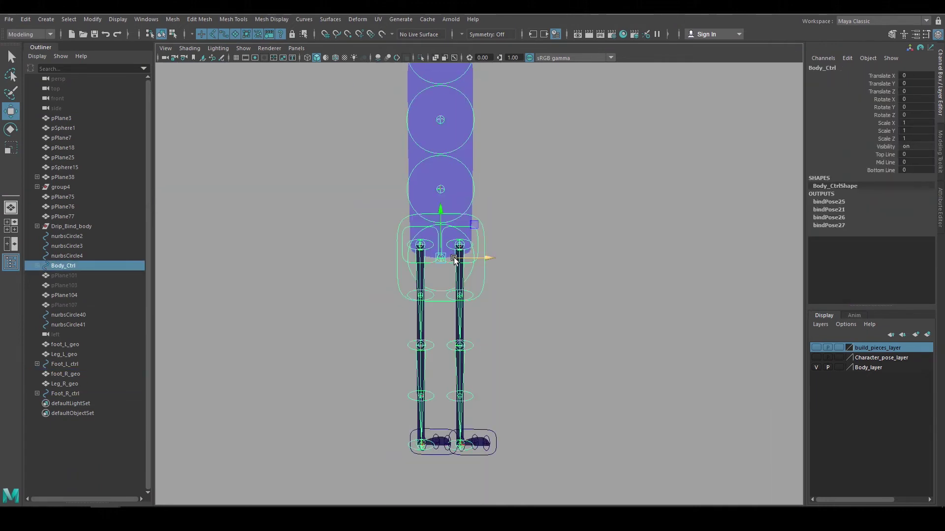
Step: Test the legs by moving Body_Ctrl and both foot controls together, undoing each move
drag(442, 256, 449, 272)
key(ctrl+z)
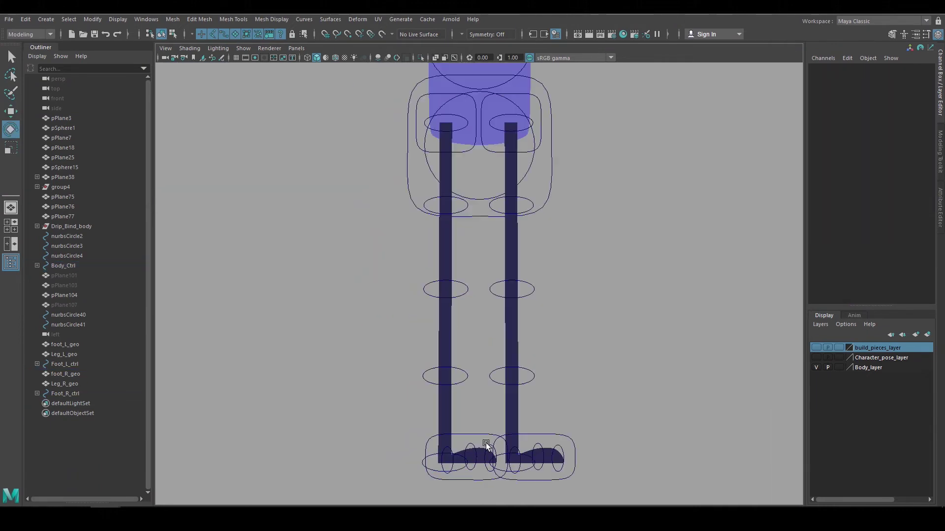
click(428, 467)
key(e)
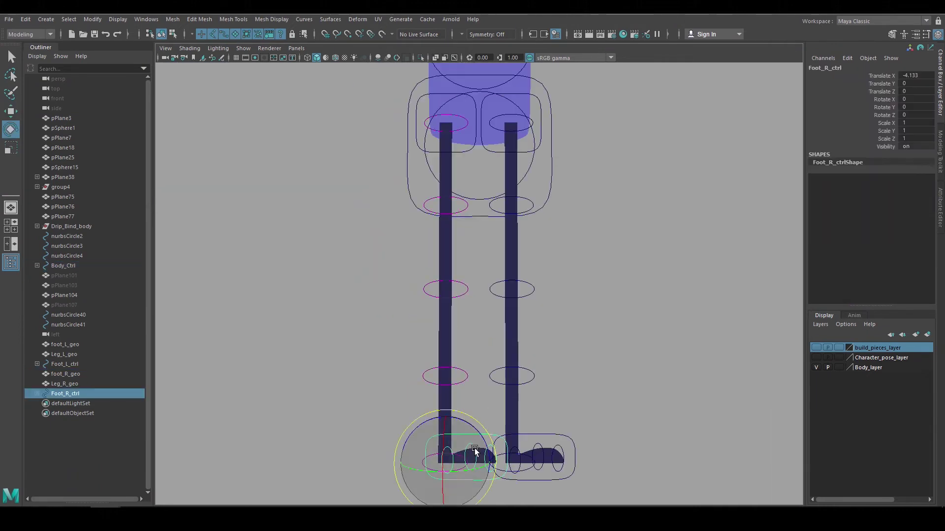
shift+click(547, 436)
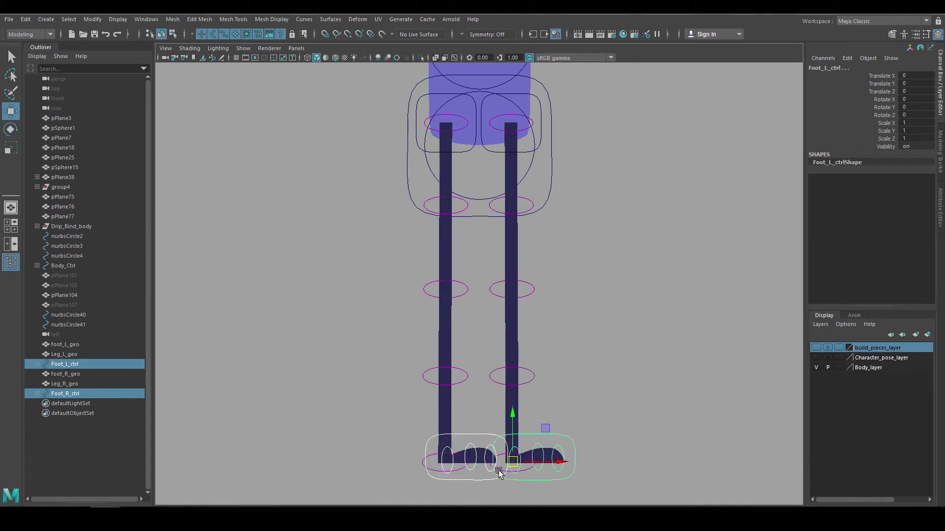
drag(511, 462, 511, 433)
key(ctrl+z)
click(663, 418)
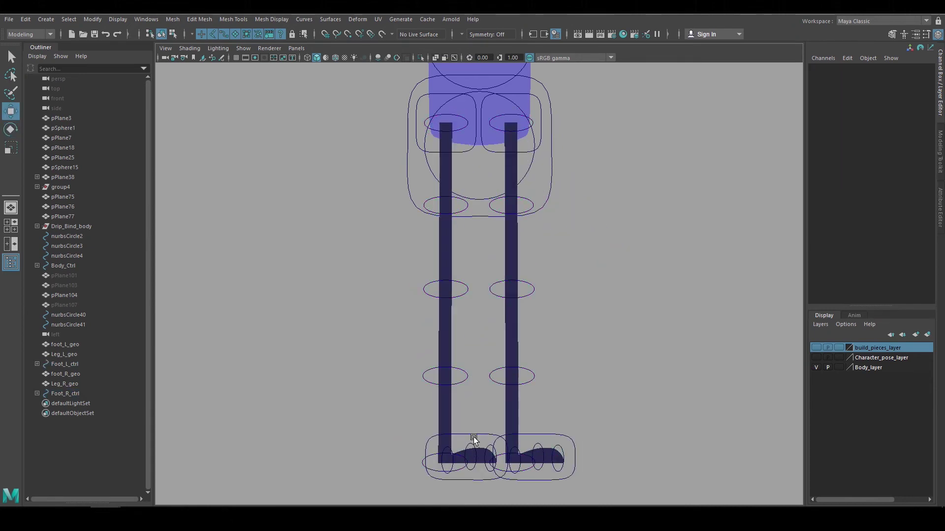
Step: Try to mirror the right foot by changing the Scale X of Foot_R_ctrl, and undo it
click(479, 437)
click(921, 123)
text(-4.133)
key(Return)
key(ctrl+z)
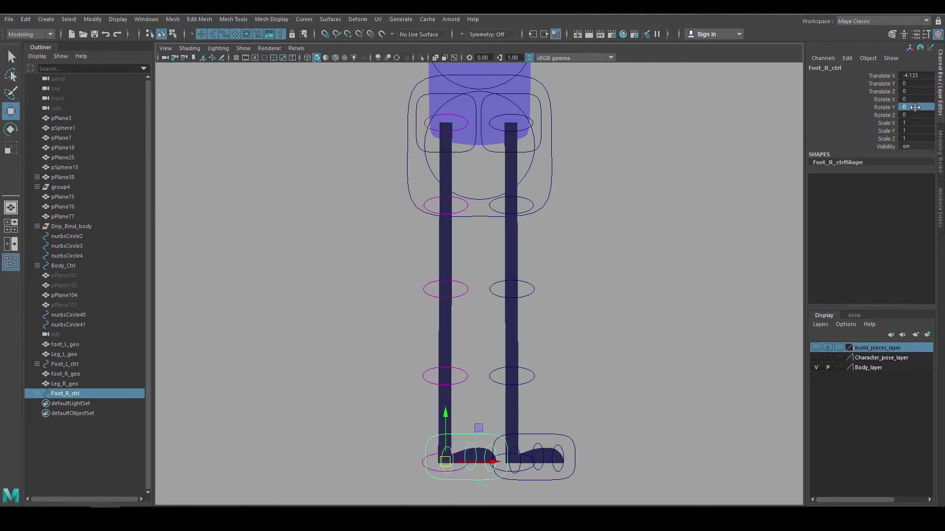
Step: Set the Rotate Y of Foot_R_ctrl to 180 to face the right foot outward
click(917, 107)
text(180)
key(Return)
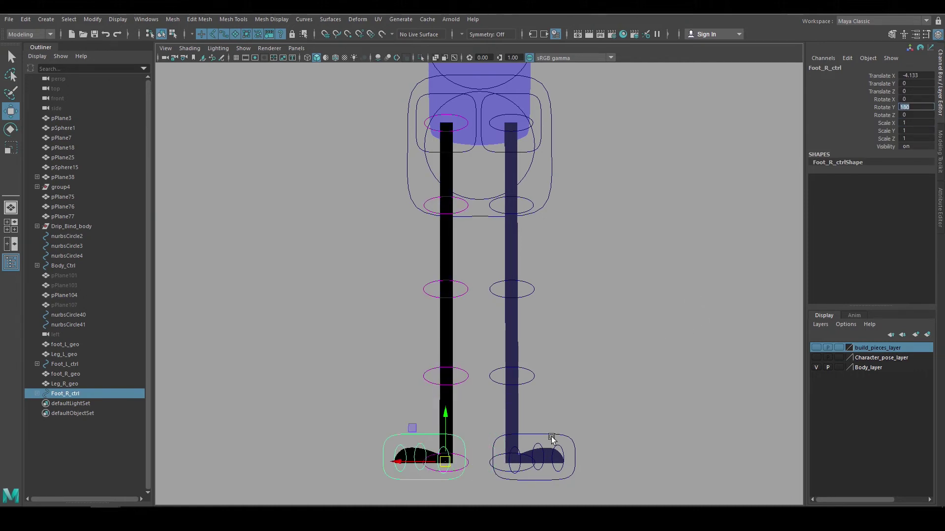
Step: Test Foot_L_ctrl and Foot_R_ctrl by moving them together, and undo the move
shift+drag(457, 489, 452, 489)
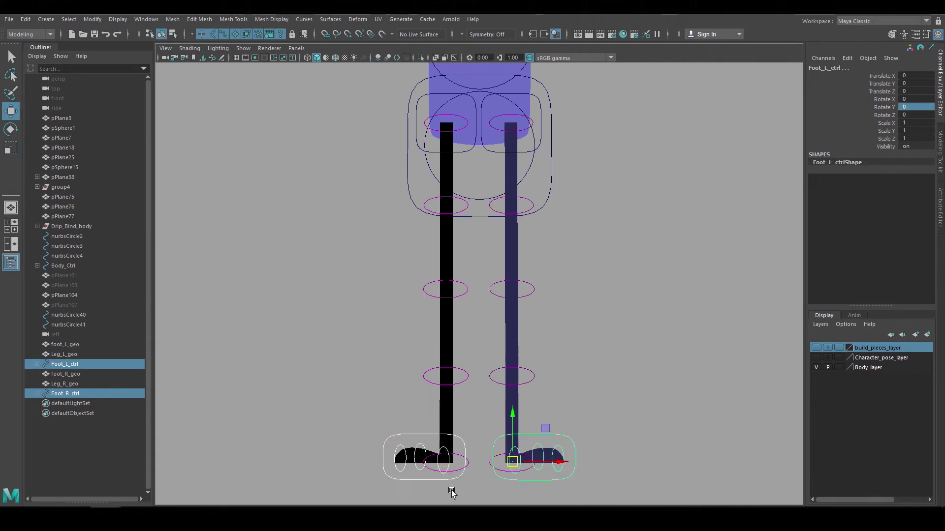
mouse_move(512, 464)
mouse_down()
mouse_move(507, 445)
mouse_move(527, 433)
mouse_move(521, 448)
mouse_move(524, 406)
mouse_move(519, 457)
mouse_up()
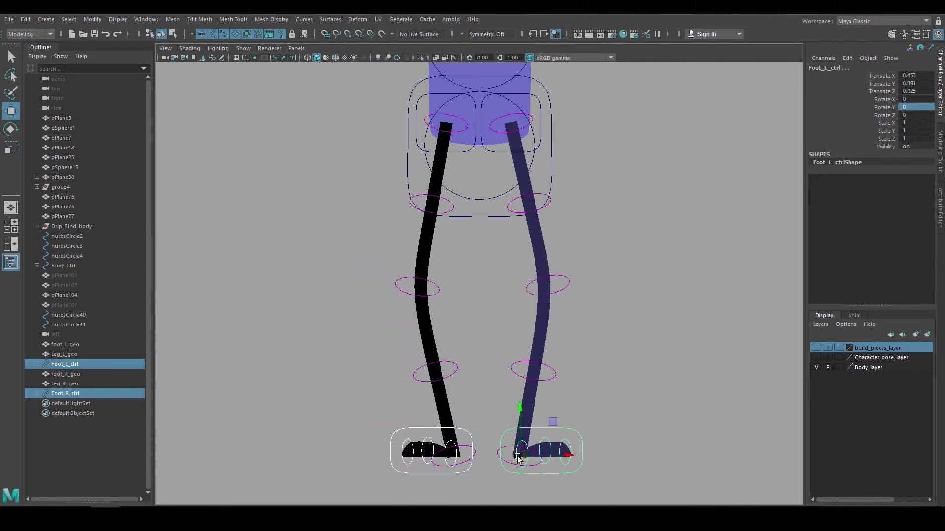
key(ctrl+z)
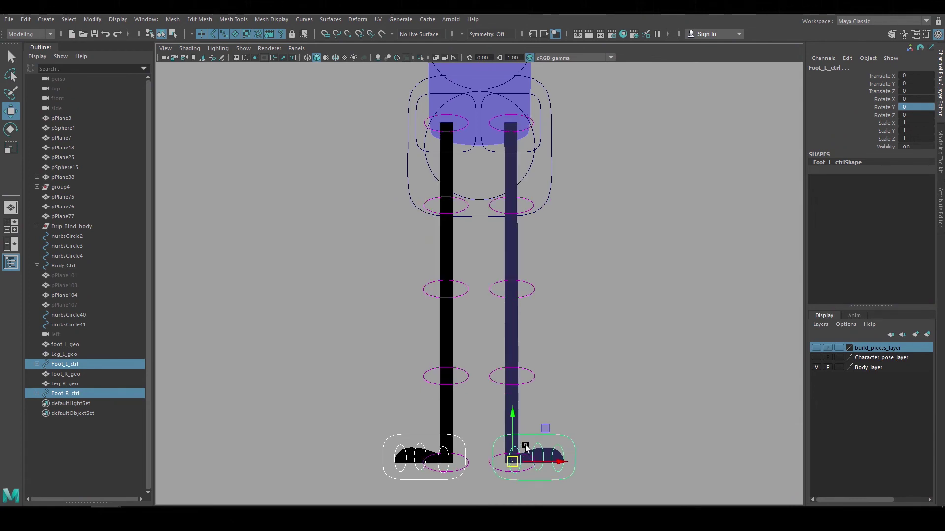
Step: Switch the viewport lighting to Use No Lights
click(275, 95)
click(220, 49)
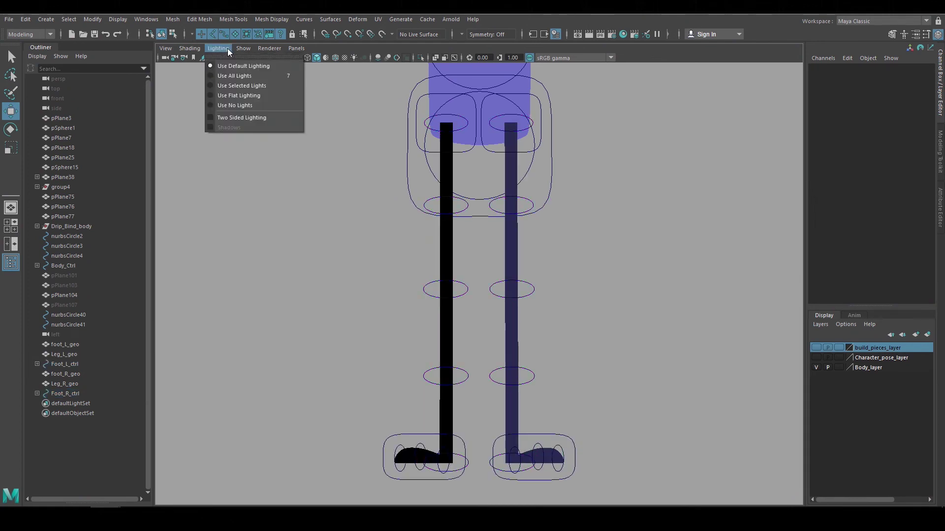
click(227, 103)
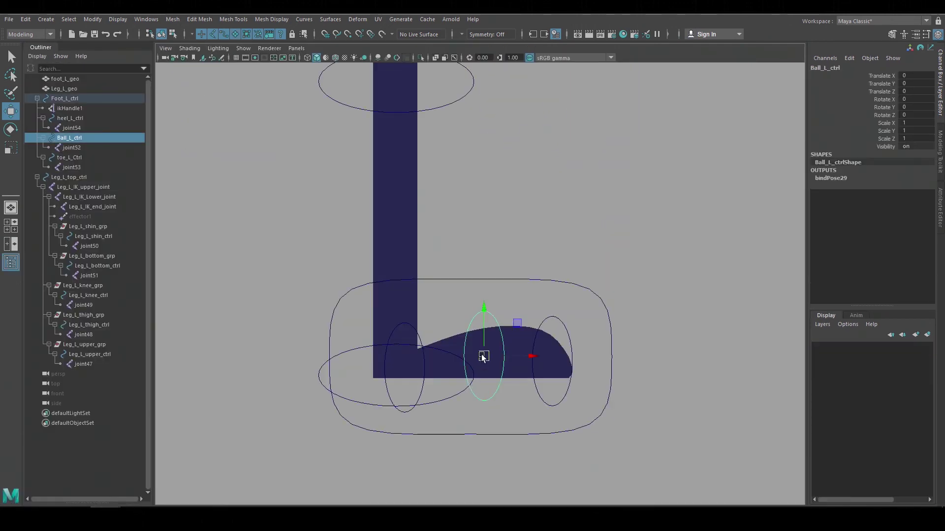
Step: Test the foot deformation by moving Ball_L_ctrl, toe_L_Ctrl and heel_L_ctrl individually
drag(483, 355, 485, 332)
click(539, 392)
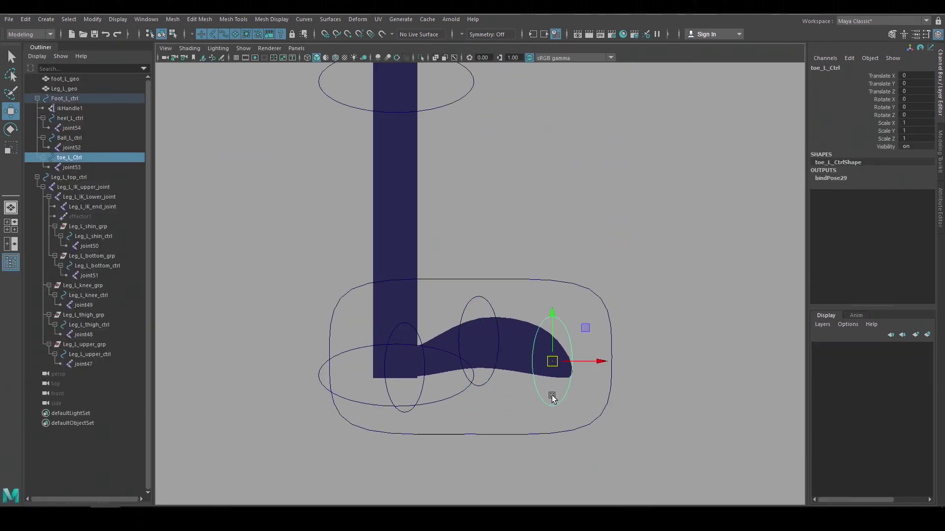
mouse_move(551, 364)
mouse_down()
mouse_move(548, 396)
mouse_move(543, 370)
mouse_up()
click(421, 391)
drag(405, 368, 411, 389)
Step: Undo the test moves of the ball, toe and heel controls
key(ctrl+z)
key(ctrl+z)
key(ctrl+z)
key(ctrl+z)
key(ctrl+z)
key(ctrl+z)
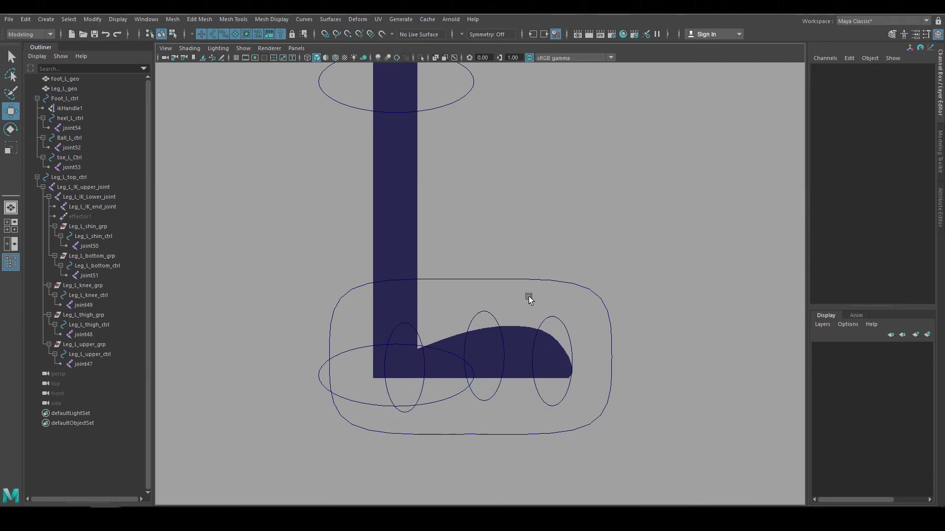
Step: Curl the front of the foot upward by moving and rotating toe_L_Ctrl and Ball_L_ctrl separately
drag(561, 322, 469, 324)
key(e)
key(w)
click(497, 380)
key(e)
click(686, 322)
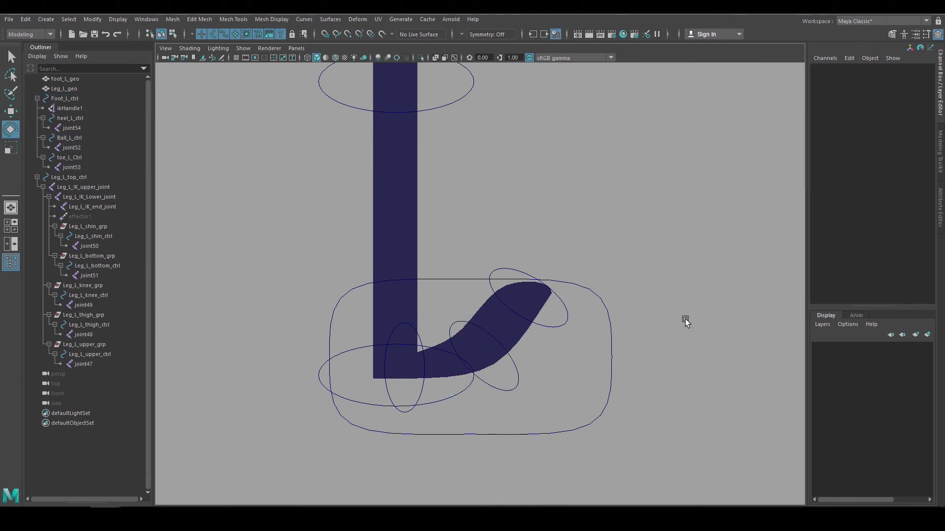
Step: Undo the separate test moves and rotations of the toe and ball controls
key(ctrl+z)
key(ctrl+z)
key(ctrl+z)
key(ctrl+z)
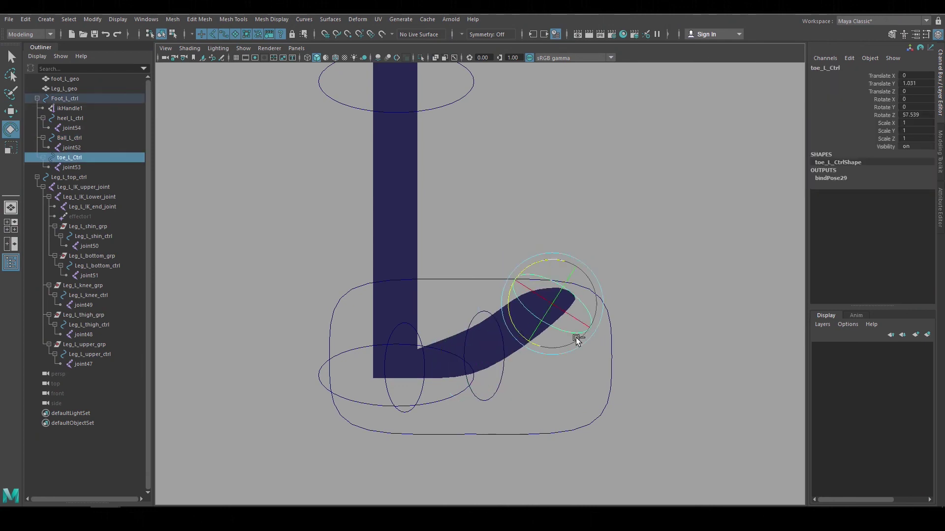
Step: Parent toe_L_Ctrl to Ball_L_ctrl
click(536, 283)
click(559, 321)
shift+click(491, 318)
key(q)
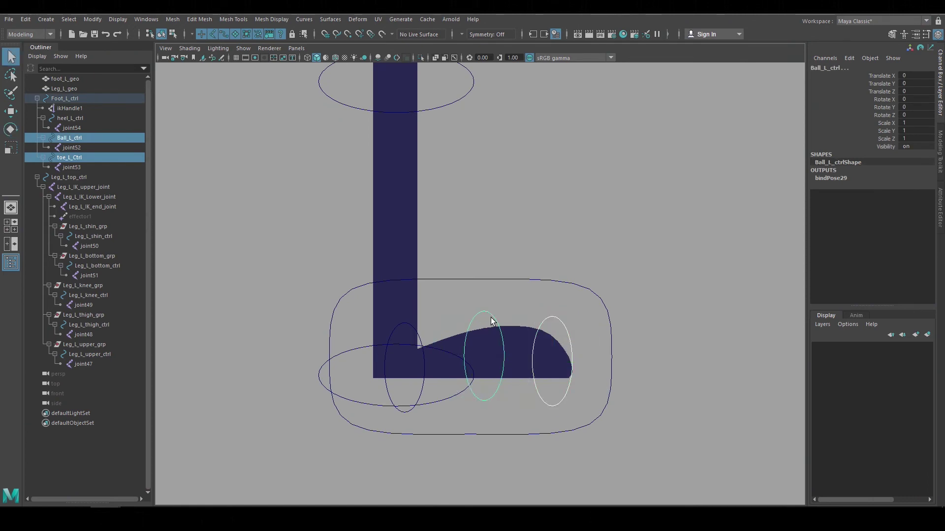
key(p)
Step: Rotate Ball_L_ctrl to test the toe control's new parenting
click(480, 319)
key(e)
drag(500, 317, 458, 317)
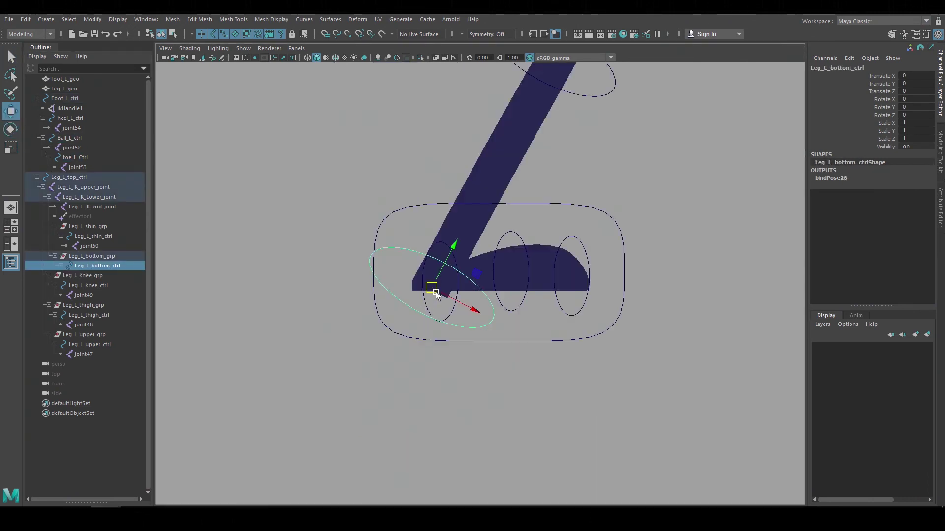
Step: Test the ankle by moving Leg_L_bottom_ctrl and heel_L_ctrl separately with the leg bent
drag(435, 293, 386, 238)
click(453, 302)
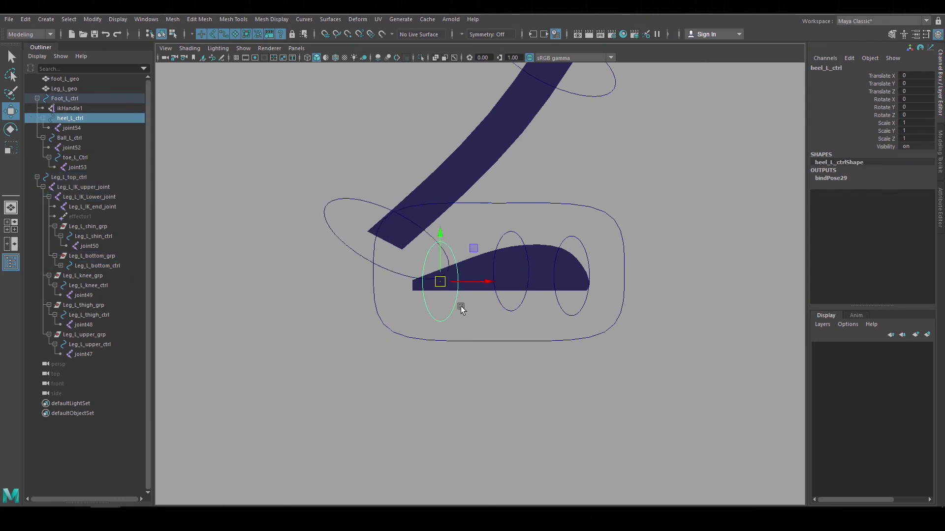
drag(453, 302, 436, 291)
key(e)
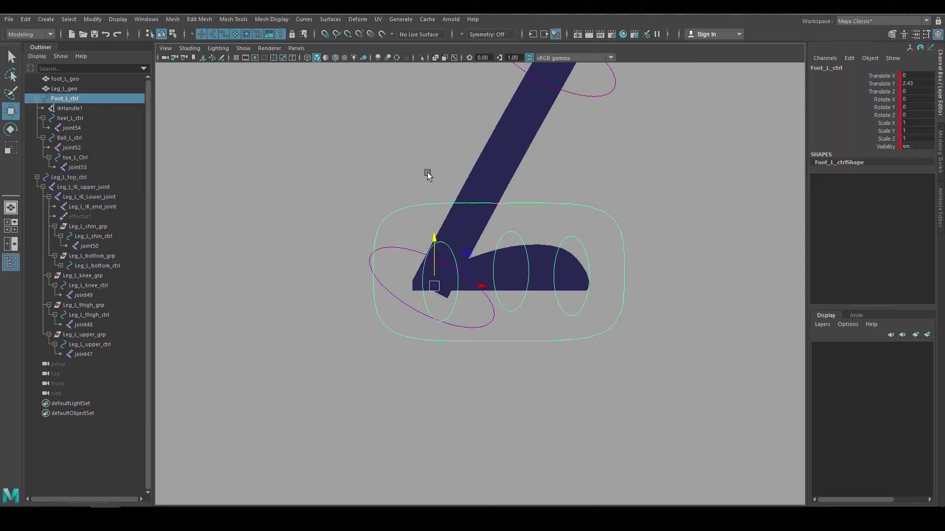
Step: Return Foot_L_ctrl to its rest position so the left leg is straight
mouse_move(435, 239)
mouse_down()
mouse_move(441, 367)
mouse_move(435, 244)
mouse_up()
click(518, 327)
click(517, 324)
click(425, 173)
click(444, 297)
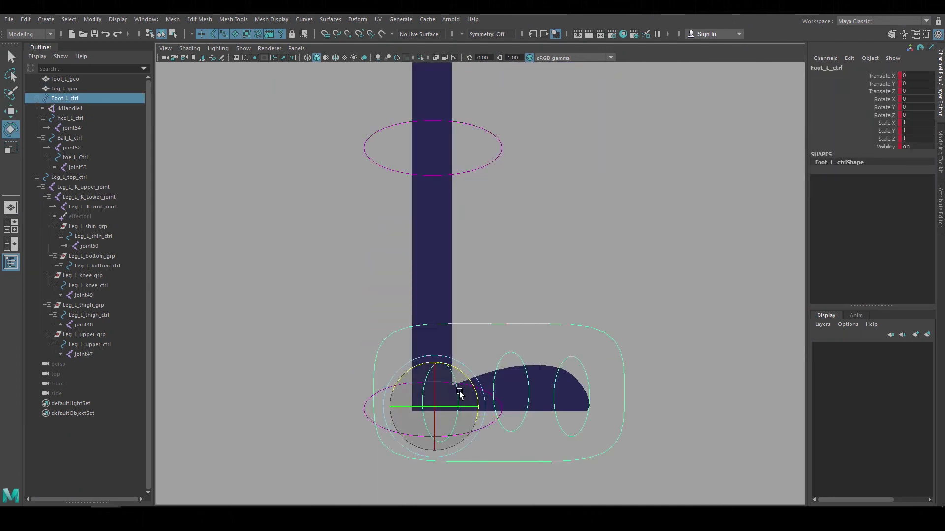
Step: Parent Leg_L_bottom_ctrl to heel_L_ctrl
click(420, 424)
click(416, 435)
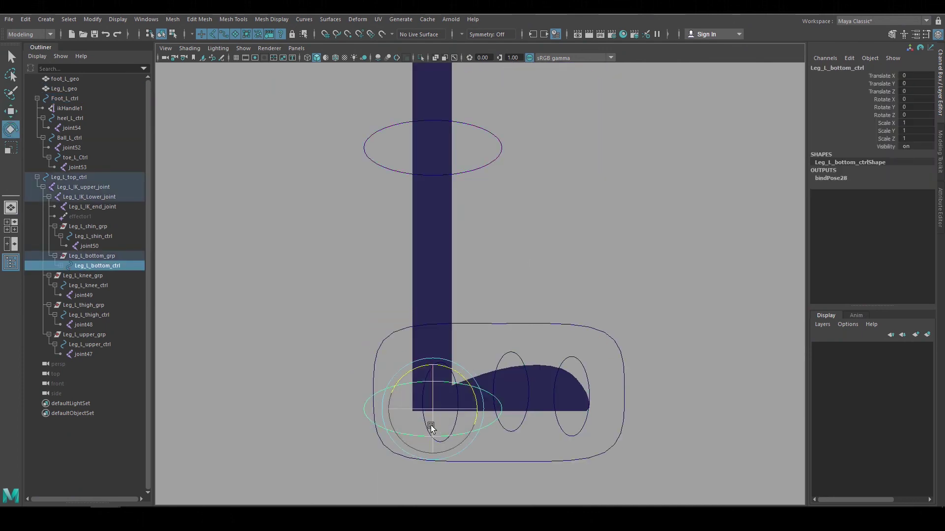
key(q)
shift+click(426, 426)
key(p)
click(48, 138)
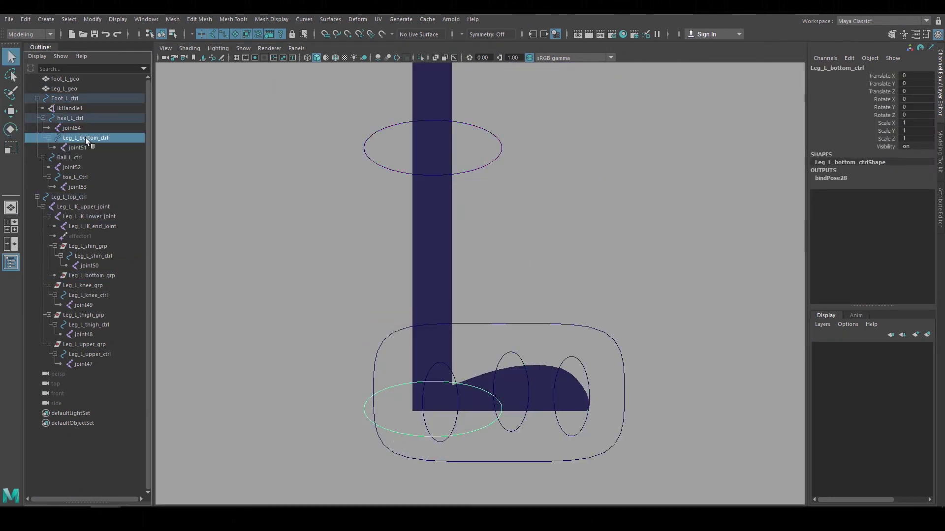
Step: Test the ankle's new parenting by raising heel_L_ctrl and rotating it about -38 degrees around Z
click(429, 429)
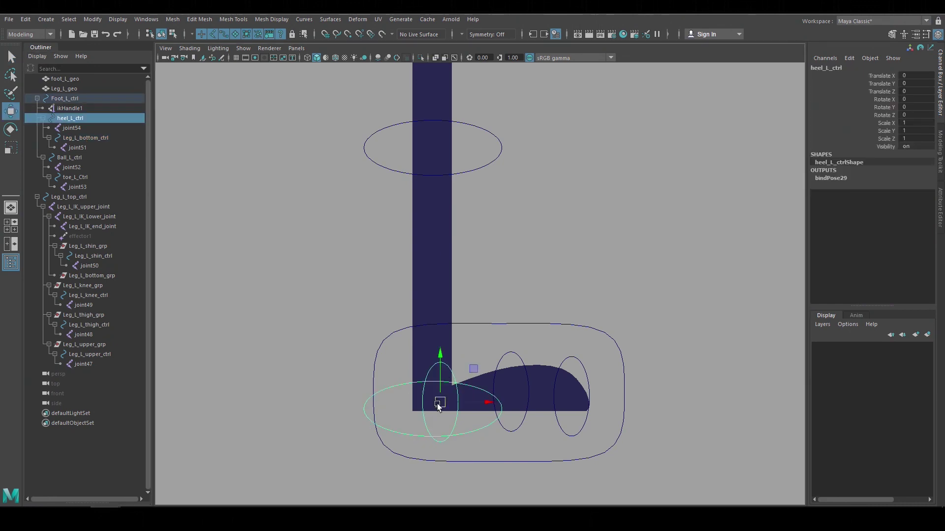
drag(440, 355, 474, 277)
key(e)
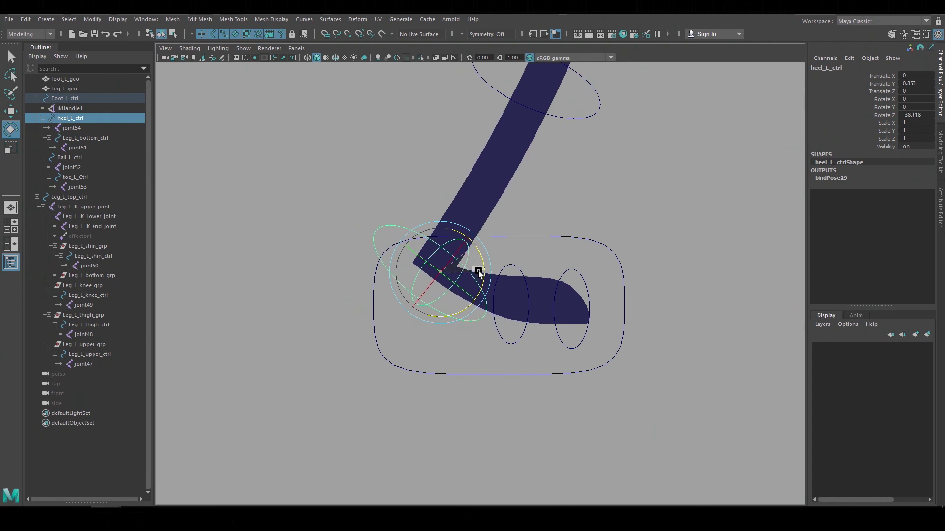
click(570, 173)
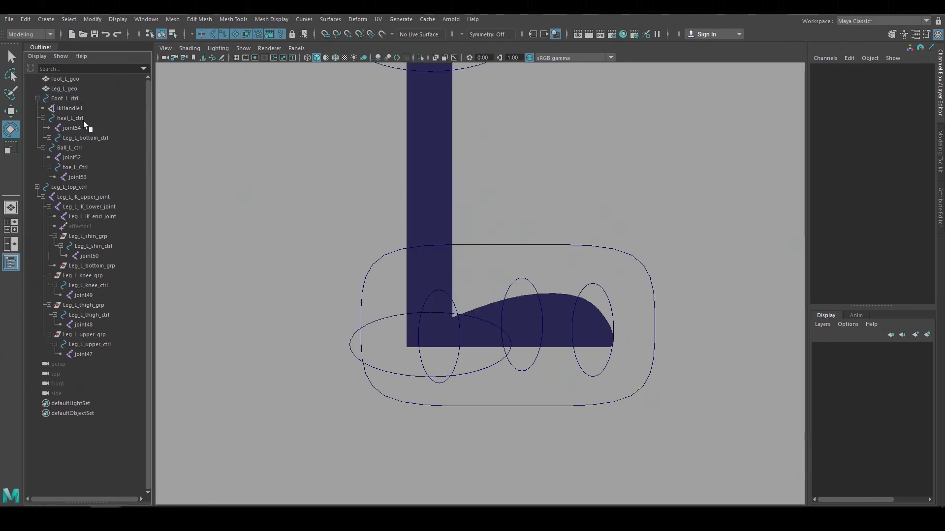
Step: Test heel_L_ctrl from the rest pose by shifting it along X toward the toes
click(84, 119)
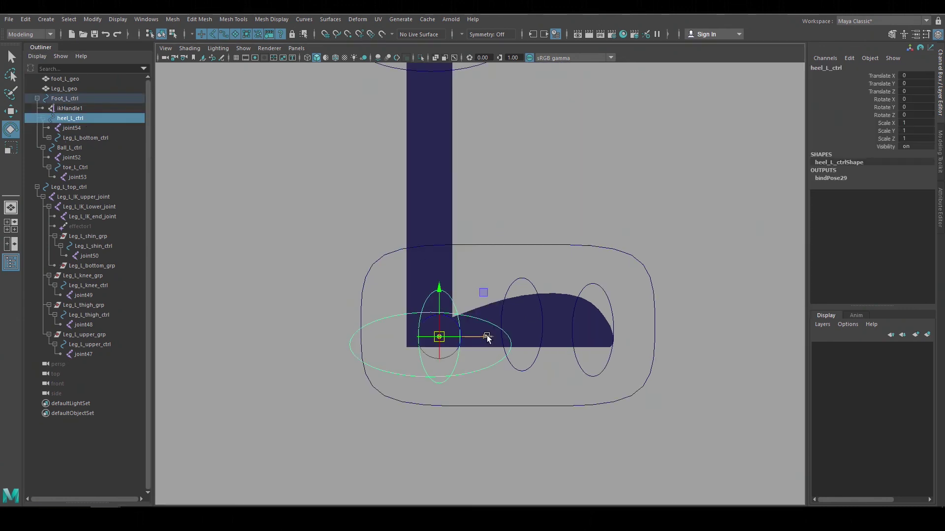
drag(491, 336, 567, 343)
drag(491, 319, 533, 311)
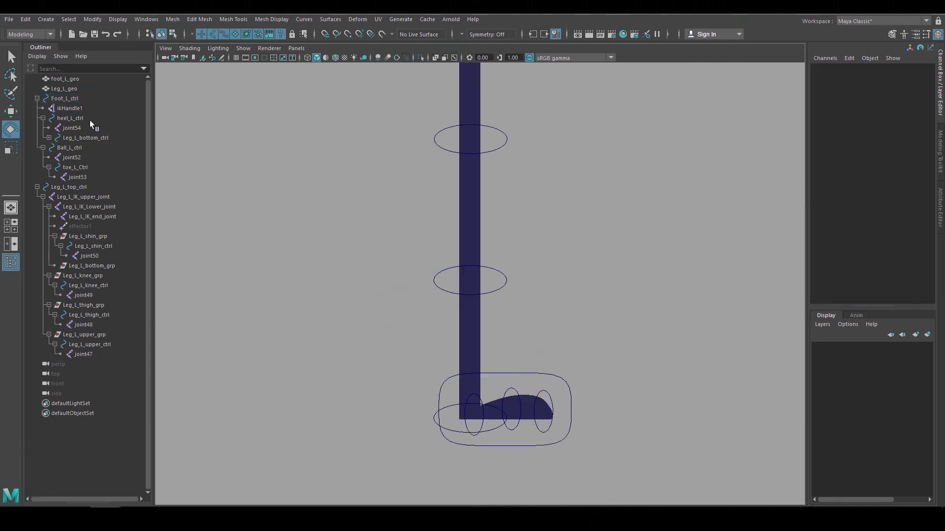
Step: Parent ikHandle1 to heel_L_ctrl and test how the leg follows the heel control
click(82, 109)
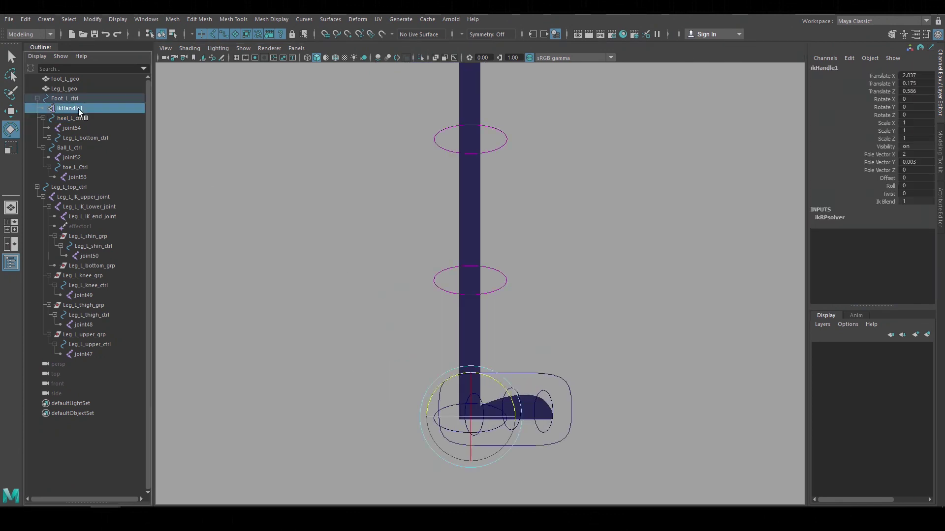
key(q)
shift+click(483, 424)
key(p)
click(499, 429)
key(e)
drag(476, 389, 485, 458)
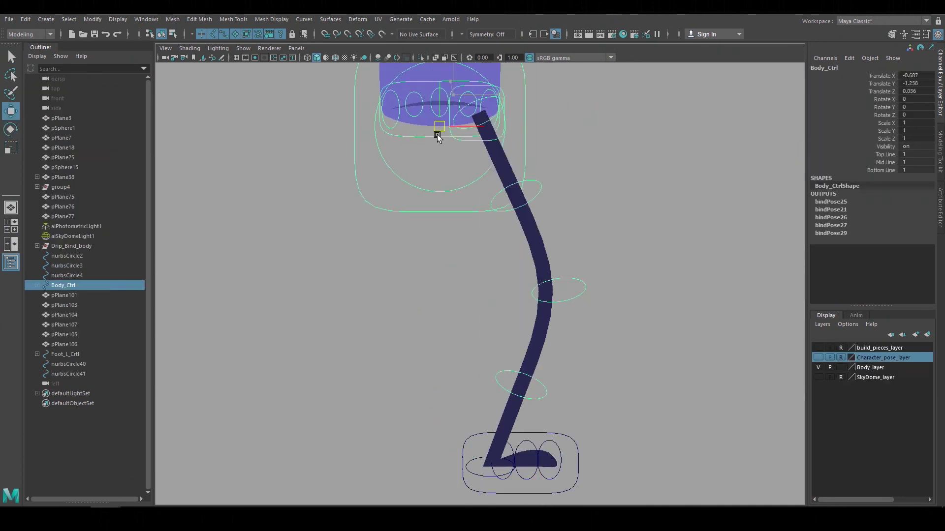
Step: Lower Body_Ctrl on the full character and rotate Hip_Ctrl about 25 degrees around Z
drag(437, 137, 442, 226)
key(e)
click(400, 231)
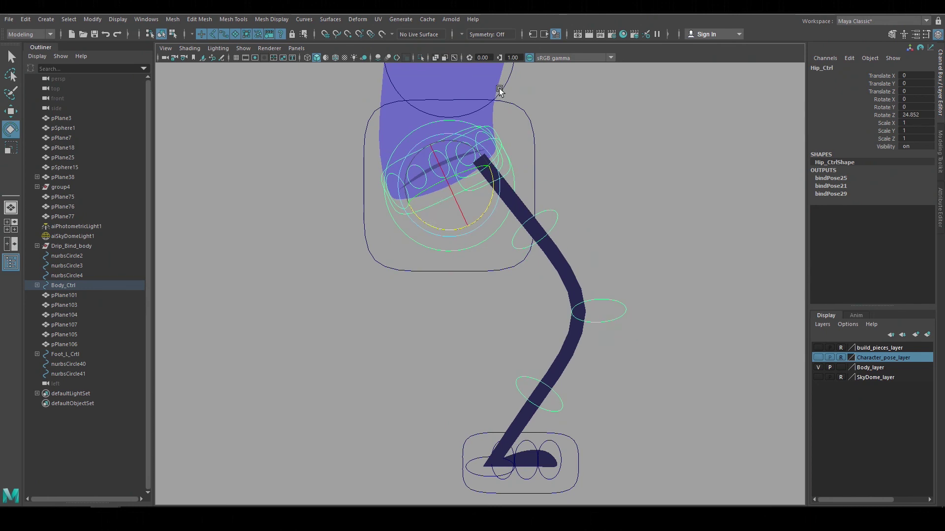
Step: Shift the torso control above the hips sideways, away from the leg, to bend the body
click(500, 87)
click(504, 88)
key(w)
middle_drag(462, 87, 428, 90)
Step: Raise the left foot control and tilt the heel to bend the leg further
click(456, 266)
click(485, 434)
drag(493, 461, 501, 398)
click(855, 178)
middle_drag(546, 302, 334, 329)
click(861, 155)
mouse_move(728, 201)
middle_down()
mouse_move(738, 194)
mouse_move(727, 217)
middle_up()
Step: Move the shin control outward to curve the lower part of the bent leg
click(578, 337)
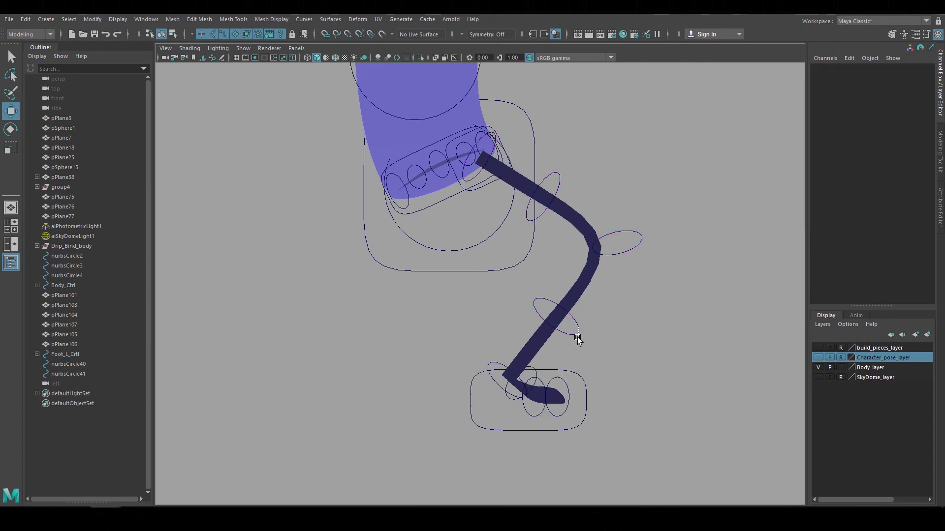
click(577, 337)
drag(584, 338, 604, 353)
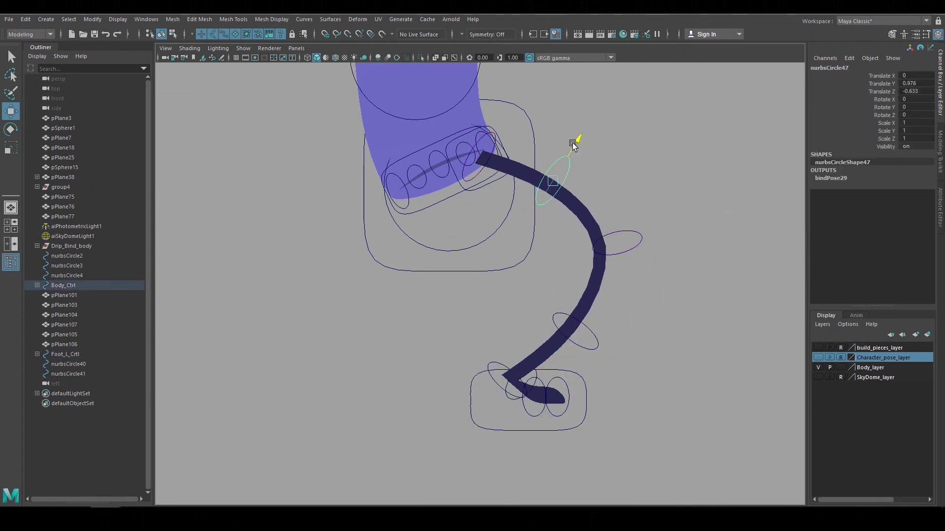